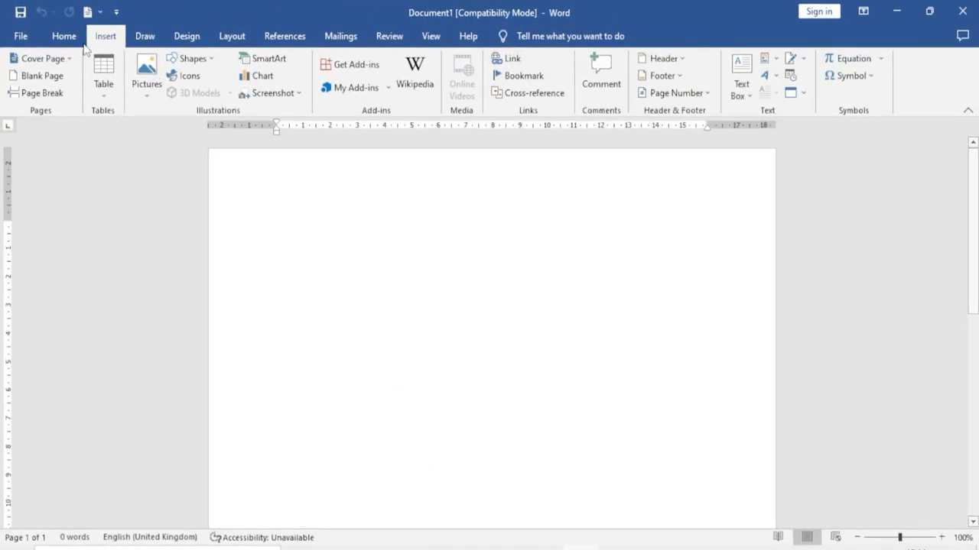
# - Open the Building Blocks Organizer and preview ViewMaster, Slice (Dark) and Facet, ending on the Banded cover page
pyautogui.click(777, 61)
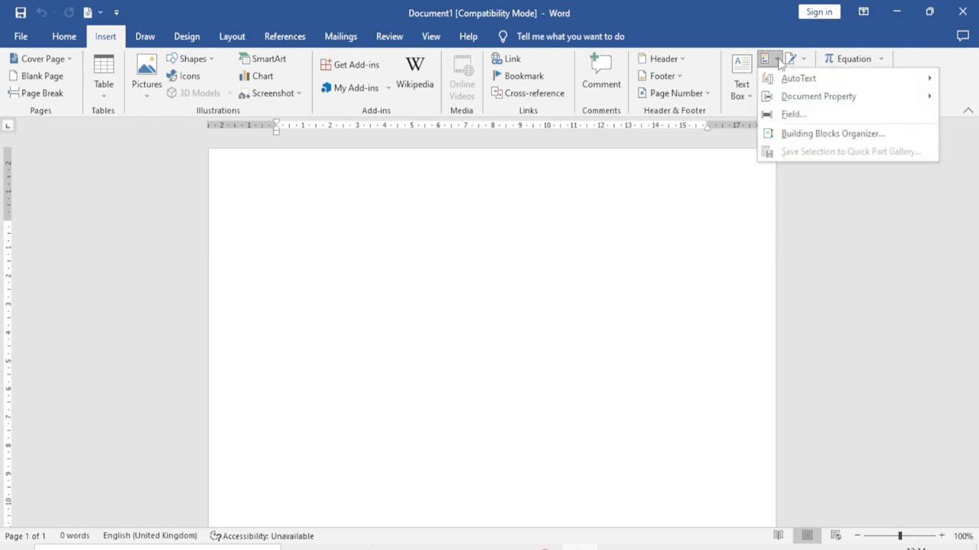
pyautogui.click(841, 138)
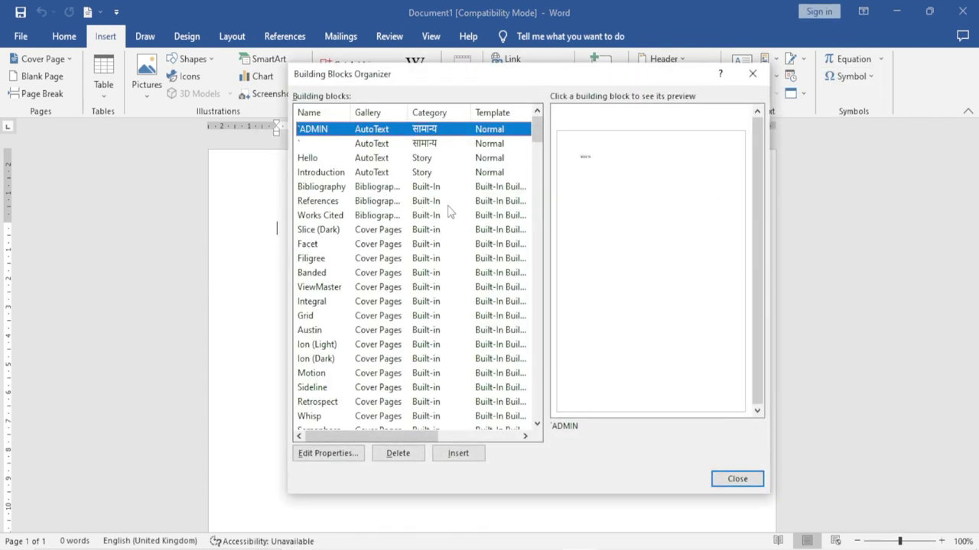
pyautogui.moveTo(537, 138)
pyautogui.mouseDown()
pyautogui.moveTo(524, 415)
pyautogui.moveTo(524, 139)
pyautogui.mouseUp()
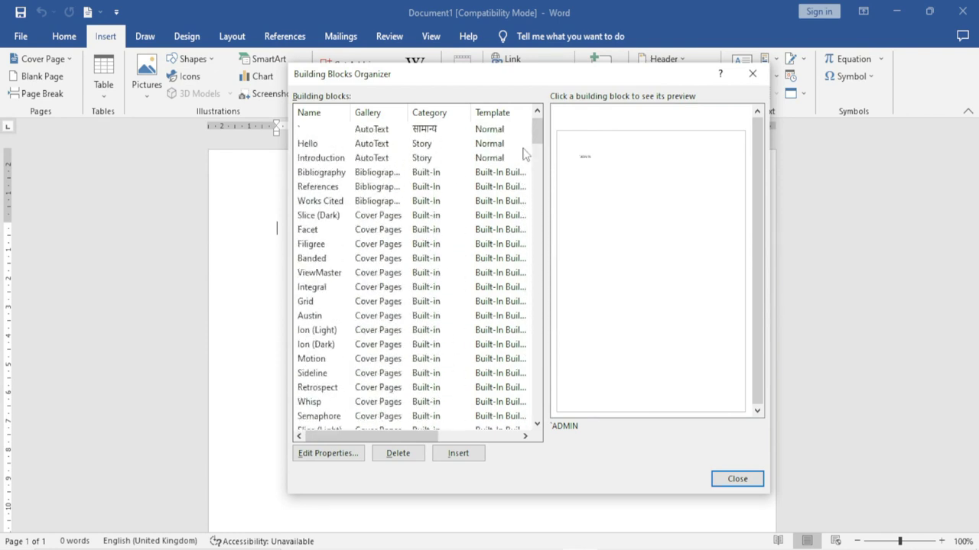
pyautogui.click(386, 259)
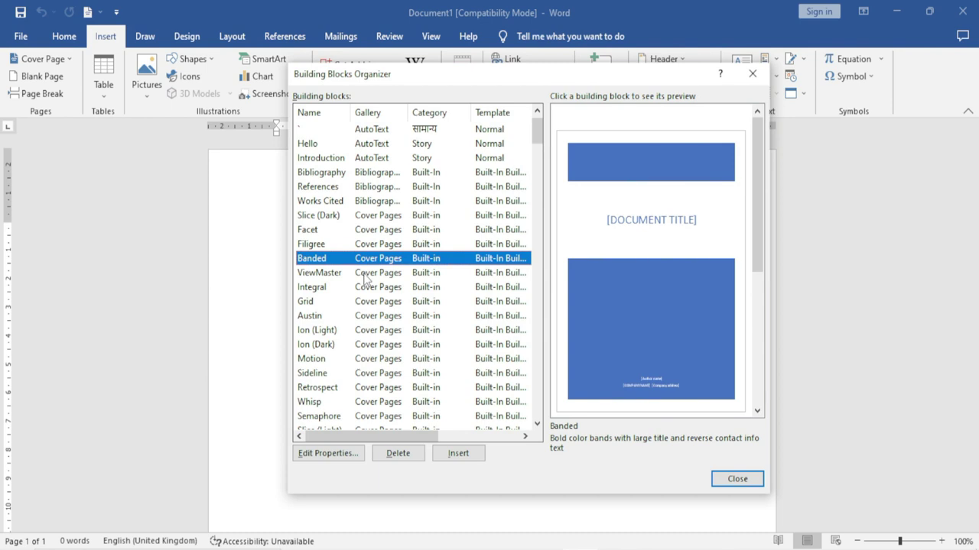
pyautogui.click(366, 274)
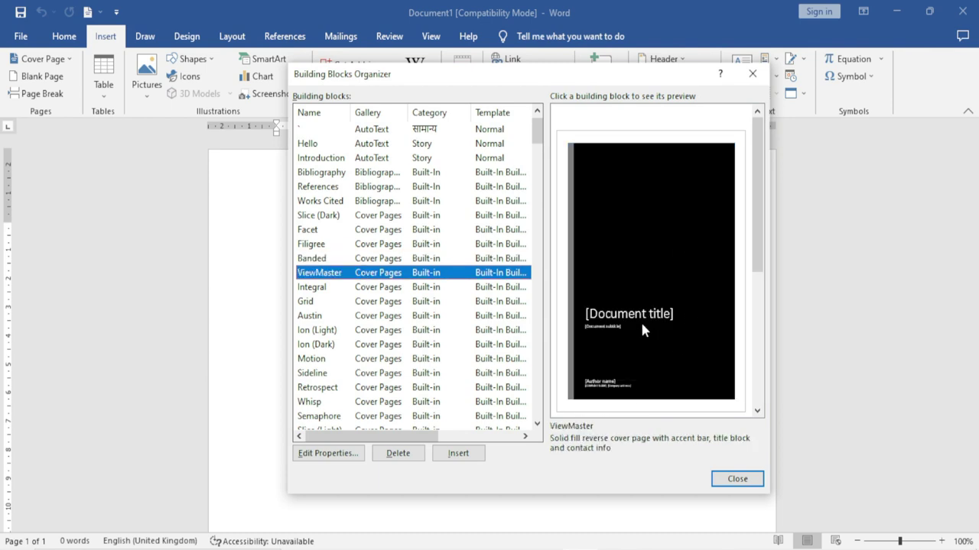
pyautogui.click(370, 217)
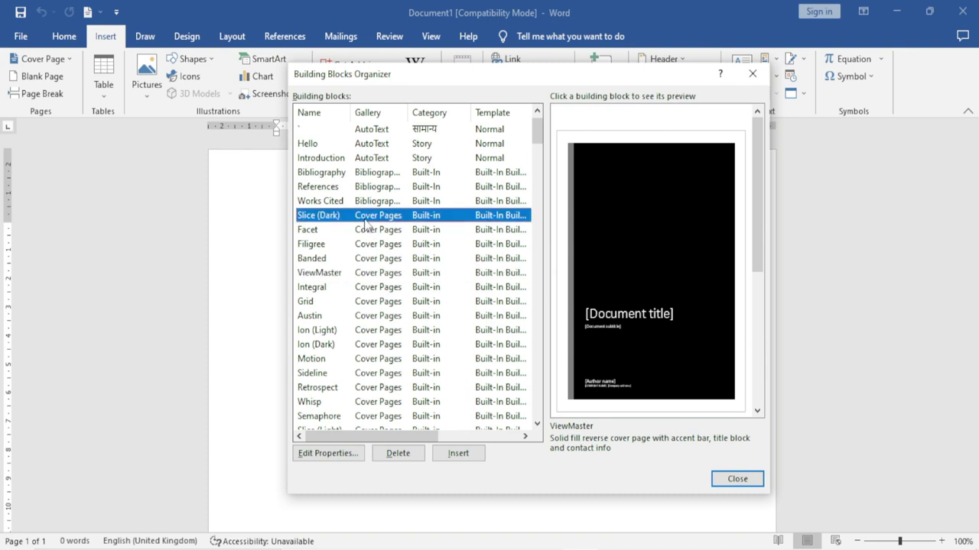
pyautogui.click(370, 231)
pyautogui.click(373, 260)
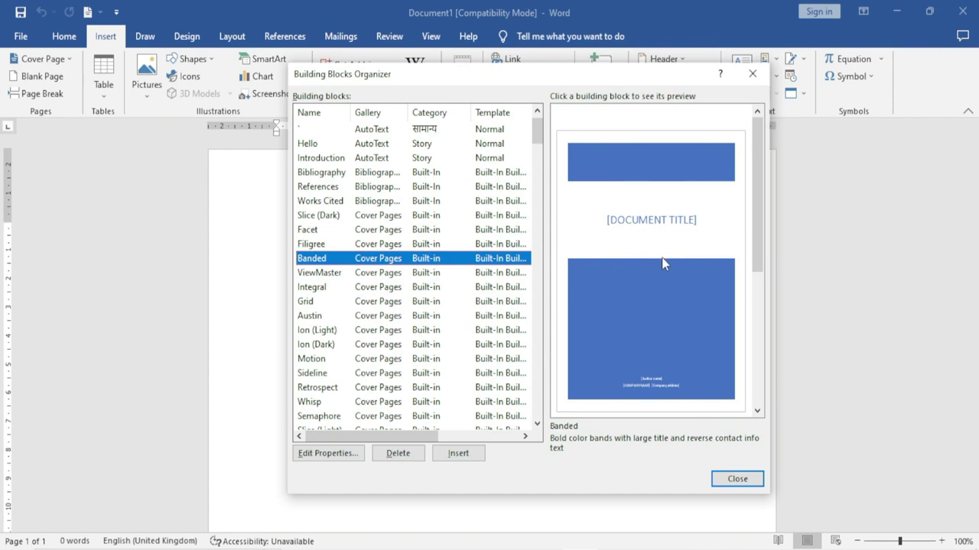
# - Insert the Banded cover page and replace its document title with EXCEL INFOTECH
pyautogui.click(459, 454)
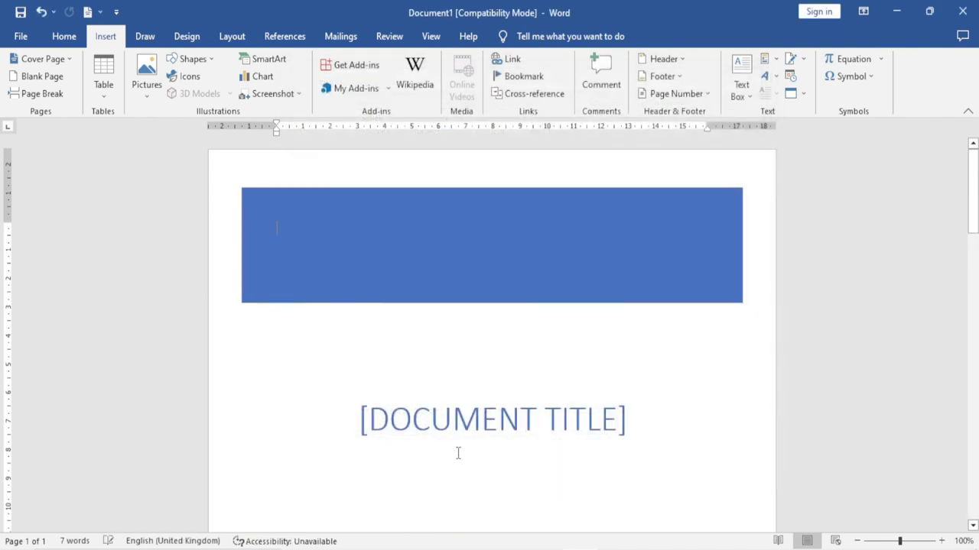
pyautogui.scroll(-1, 457, 453)
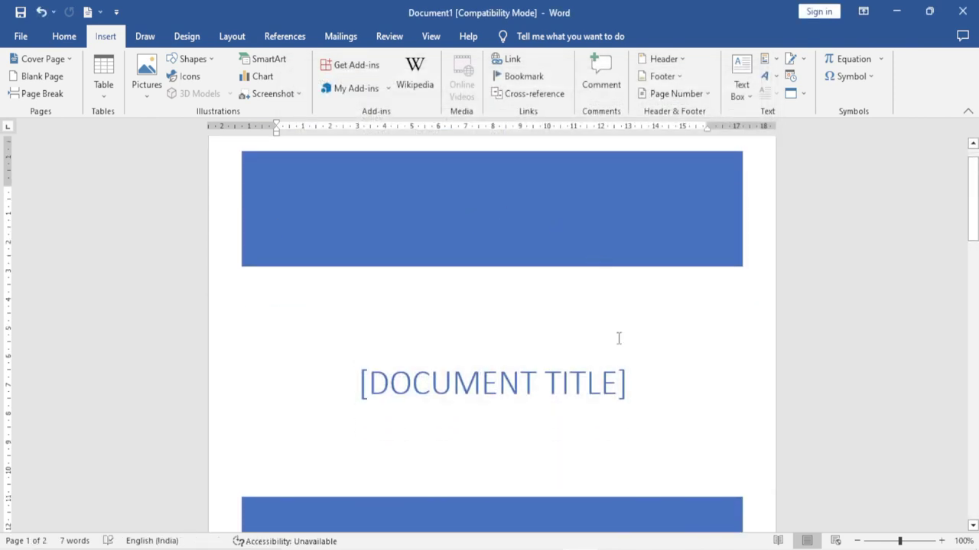
pyautogui.scroll(-2, 597, 394)
pyautogui.scroll(2, 594, 395)
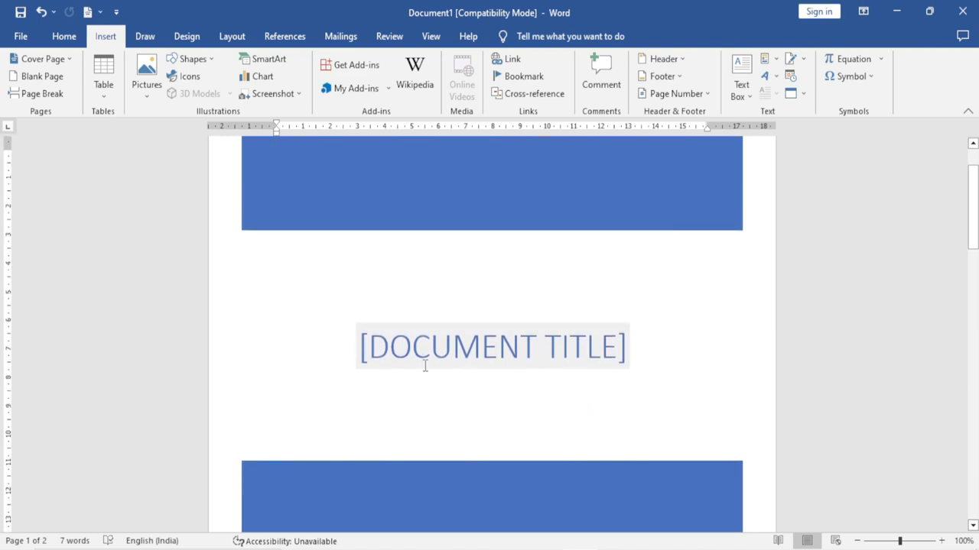
pyautogui.click(516, 352)
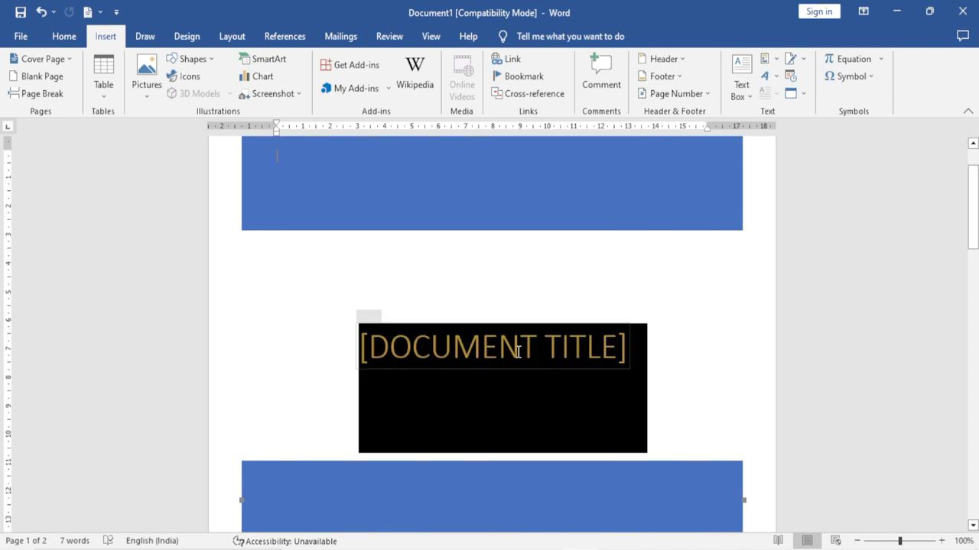
pyautogui.write('EX')
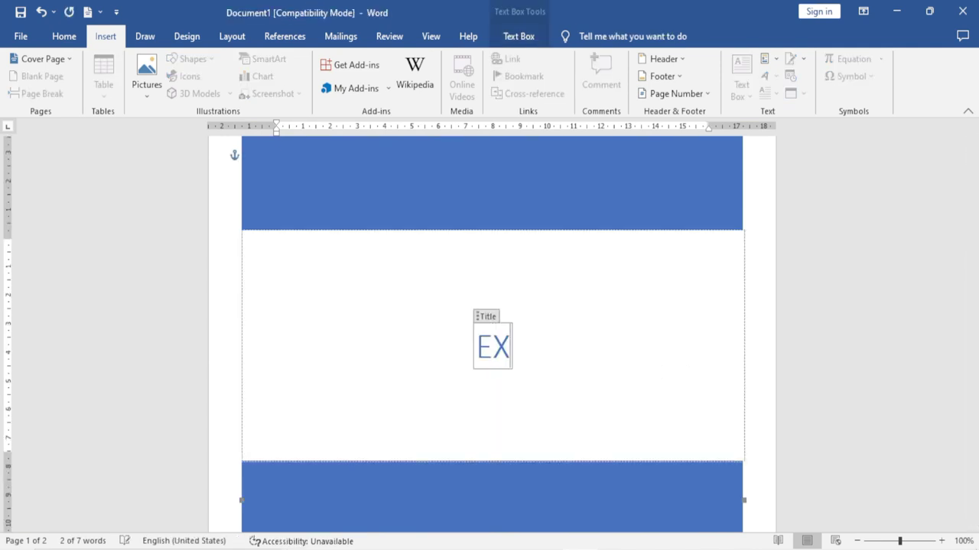
pyautogui.write('CEL INFOTEC')
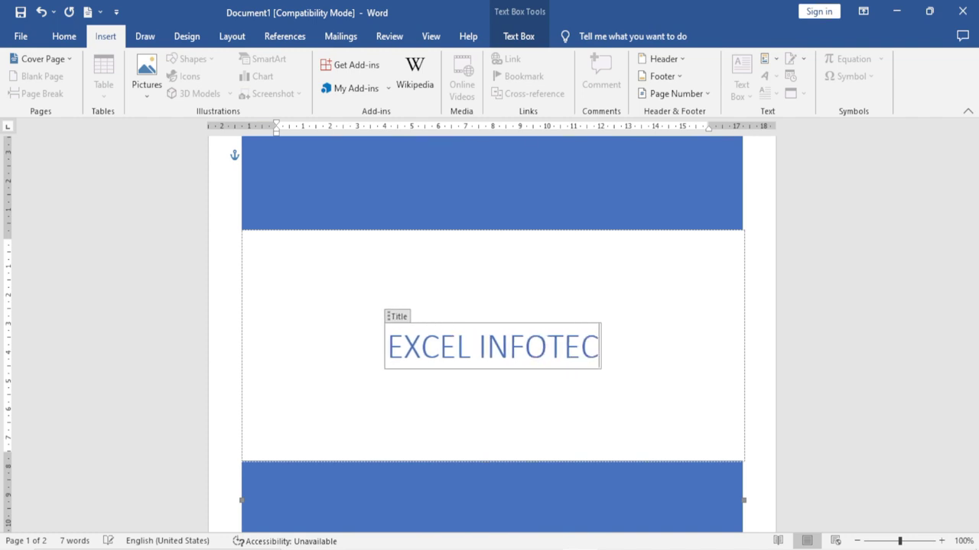
pyautogui.write('H')
# - Check the cover page's author, company name and company address placeholders
pyautogui.scroll(-5, 555, 402)
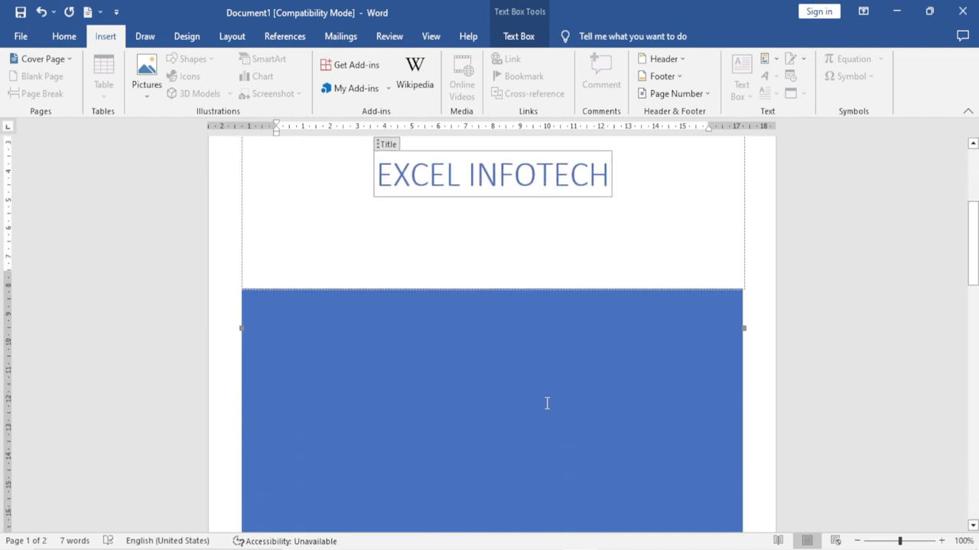
pyautogui.scroll(-5, 547, 403)
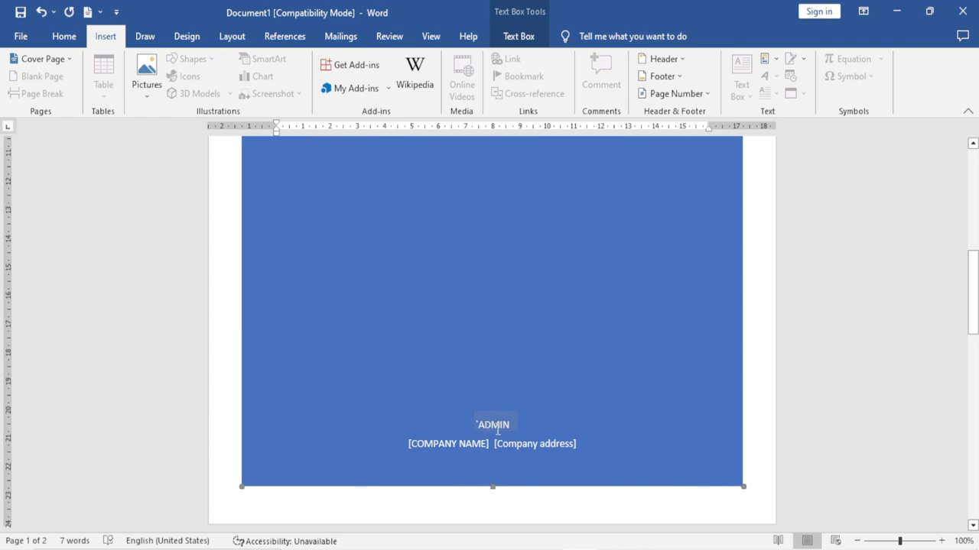
pyautogui.click(512, 425)
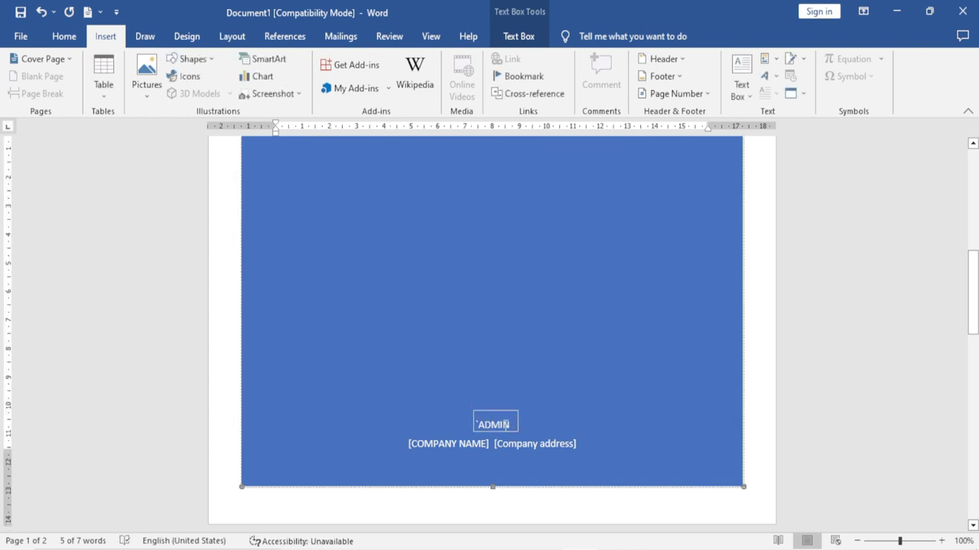
pyautogui.click(453, 443)
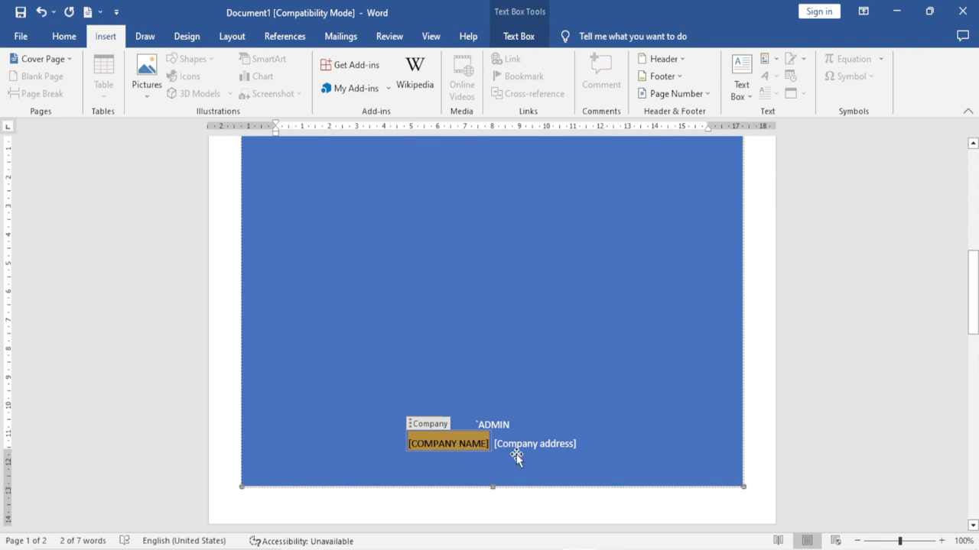
pyautogui.click(536, 445)
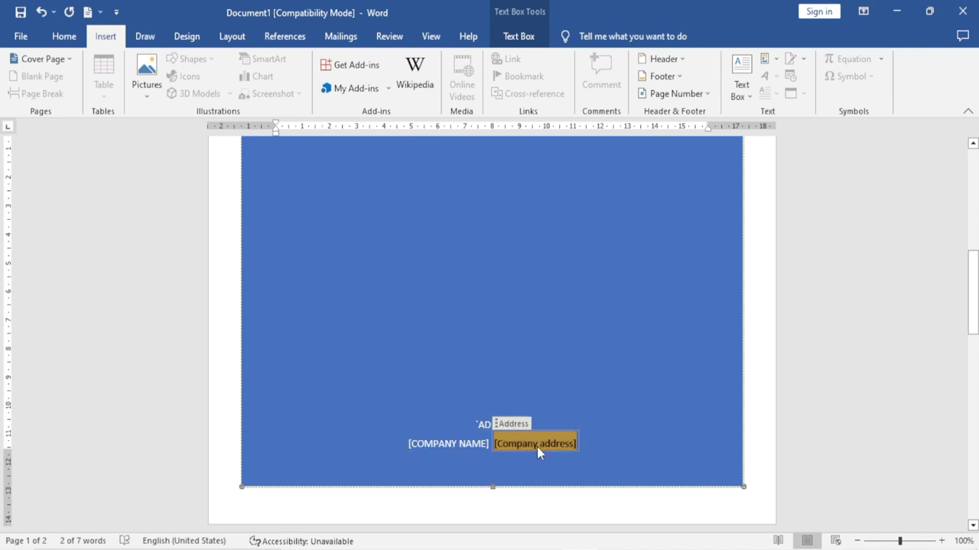
pyautogui.scroll(2, 537, 446)
pyautogui.scroll(5, 536, 446)
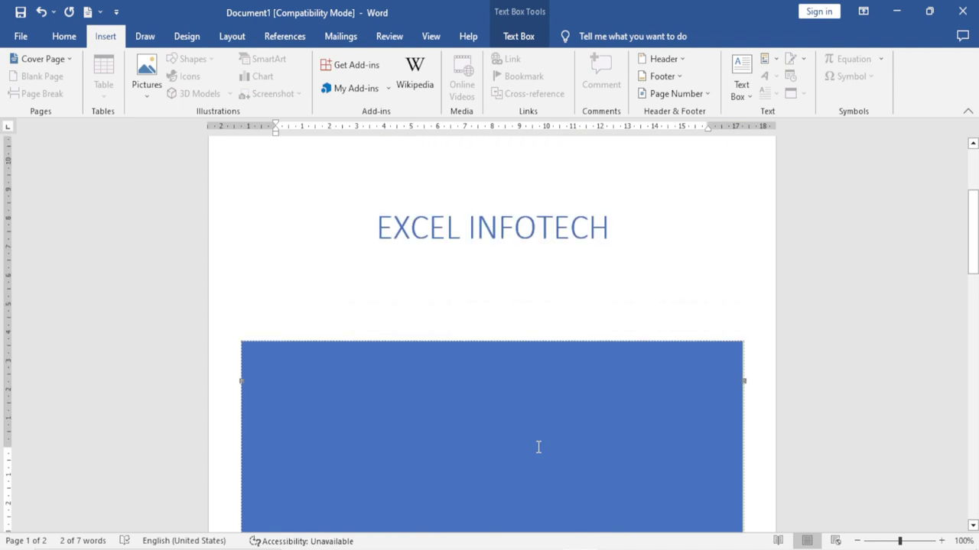
pyautogui.scroll(4, 537, 447)
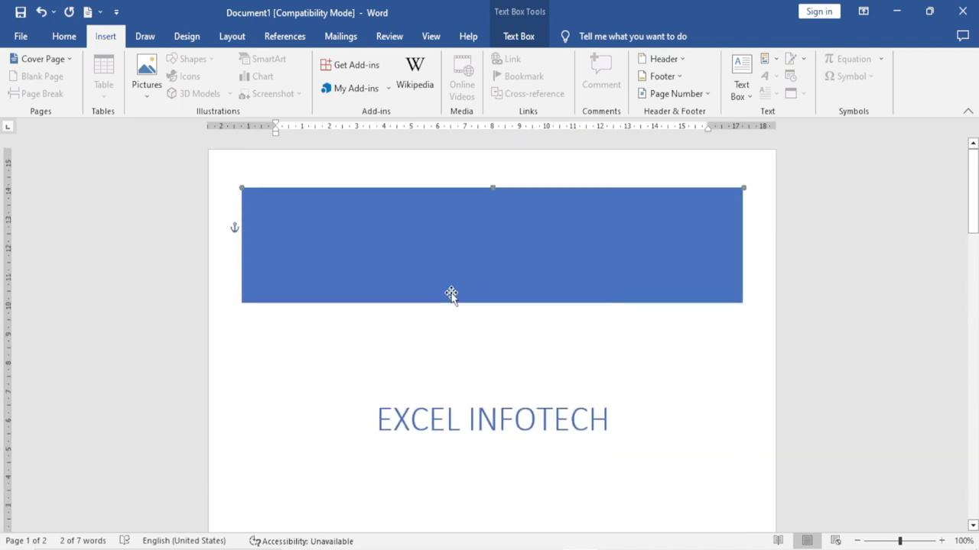
# - Browse the Cover Page gallery designs, then close the gallery
pyautogui.click(70, 59)
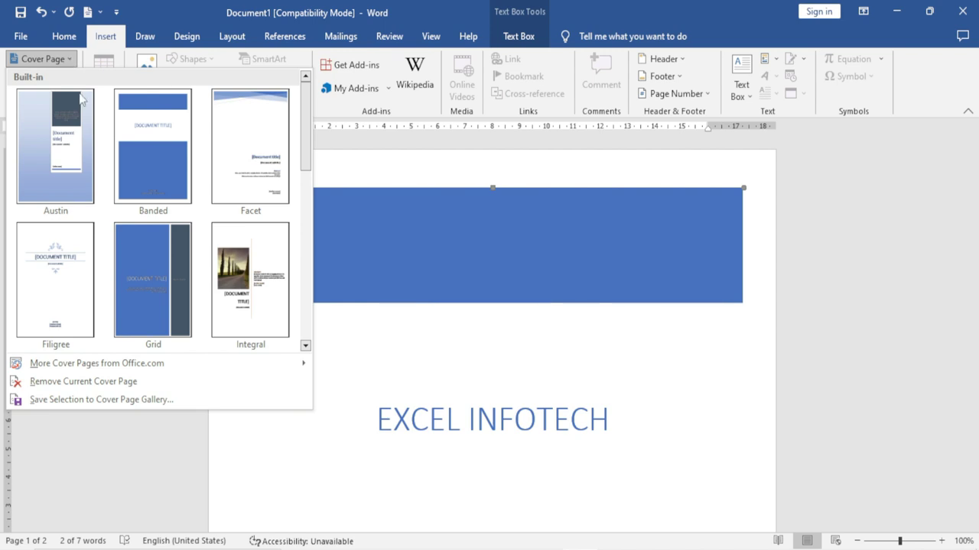
pyautogui.moveTo(306, 126)
pyautogui.mouseDown()
pyautogui.moveTo(290, 307)
pyautogui.moveTo(298, 197)
pyautogui.moveTo(295, 273)
pyautogui.mouseUp()
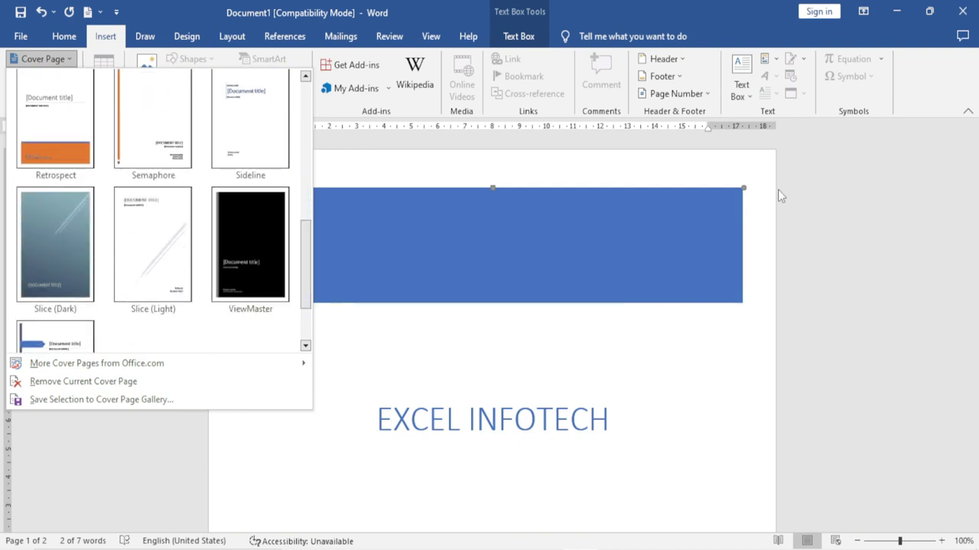
pyautogui.click(775, 60)
# - In the Building Blocks Organizer, preview Motion, Retrospect, Whisp and Pythagorean Theorem, then insert Trig Identity 1
pyautogui.click(775, 60)
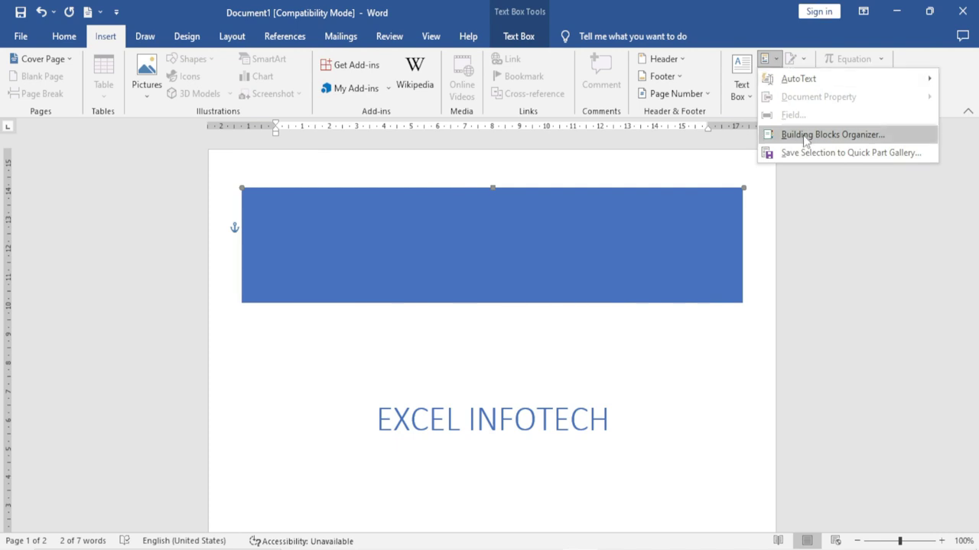
pyautogui.click(803, 133)
pyautogui.scroll(-2, 476, 306)
pyautogui.click(374, 288)
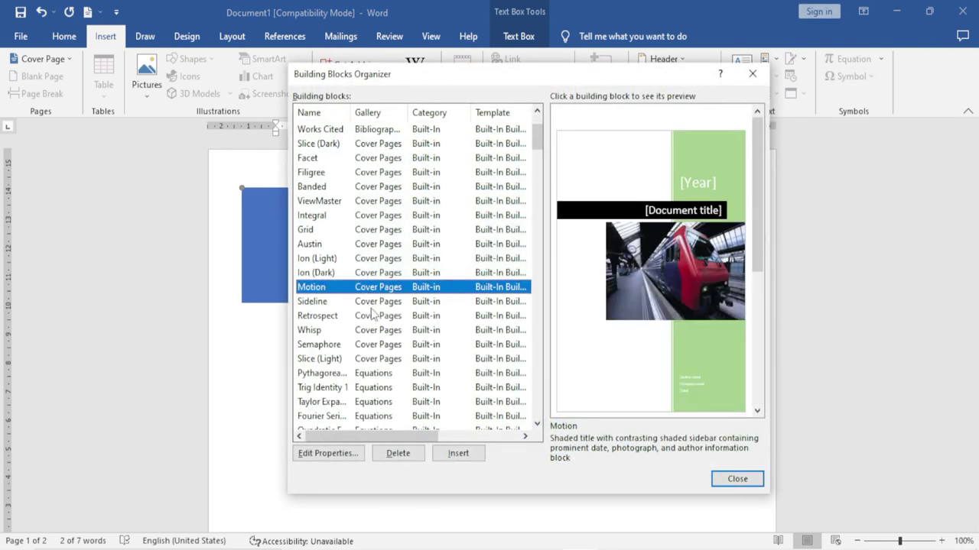
pyautogui.click(374, 318)
pyautogui.click(371, 331)
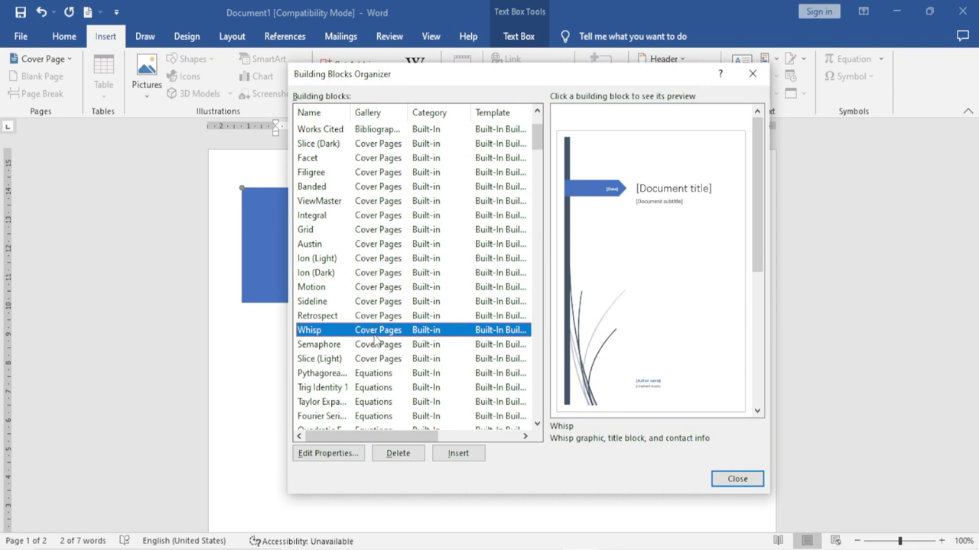
pyautogui.click(370, 374)
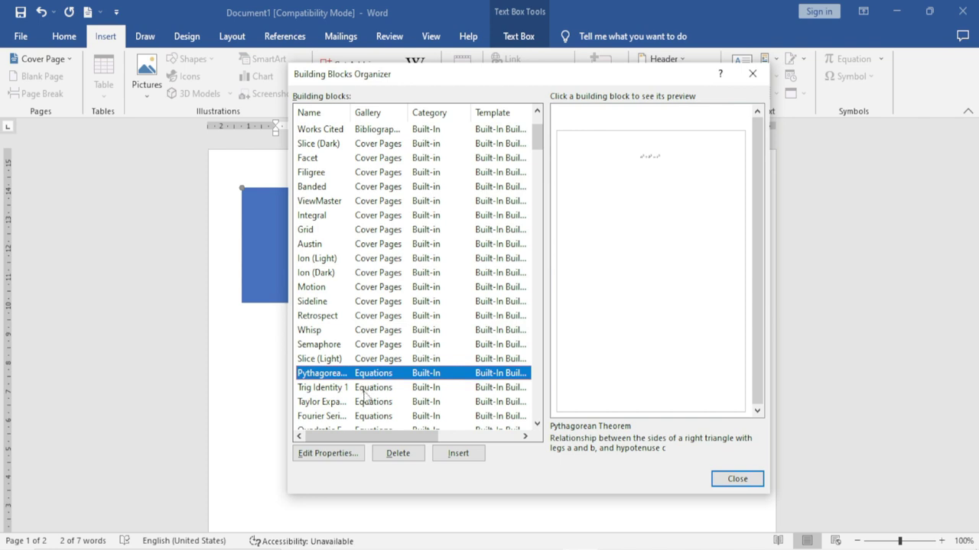
pyautogui.click(368, 390)
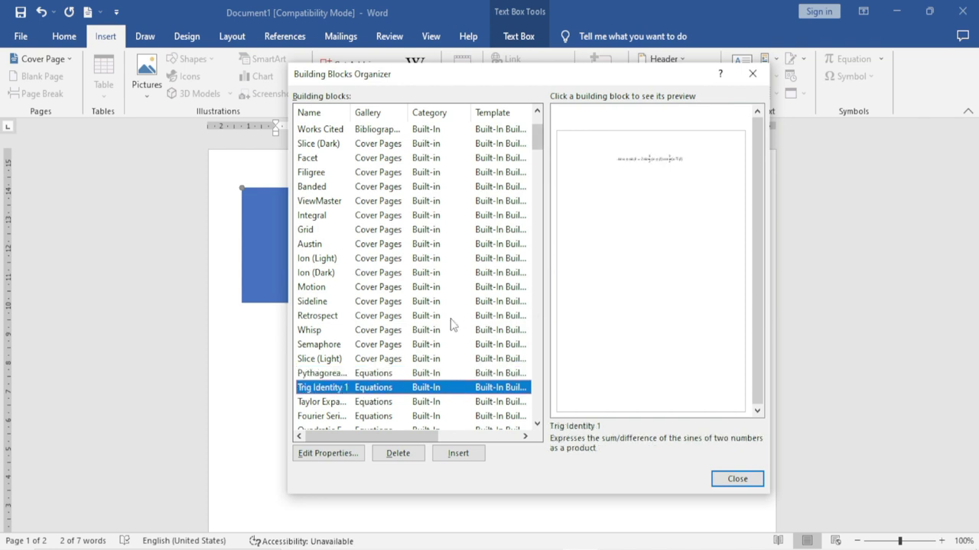
pyautogui.click(459, 453)
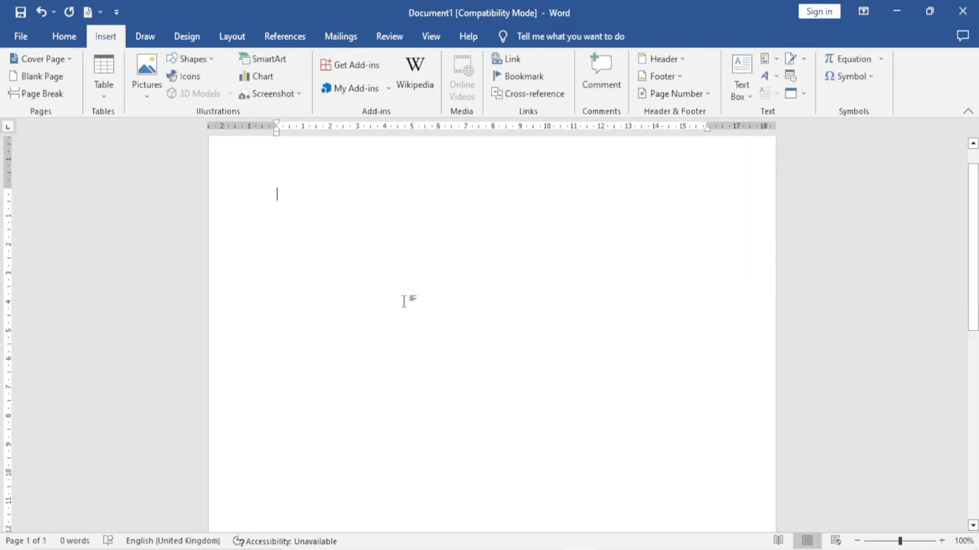
# - Insert the Fourier Series equation from the Building Blocks Organizer and place the cursor on the line below
pyautogui.click(766, 61)
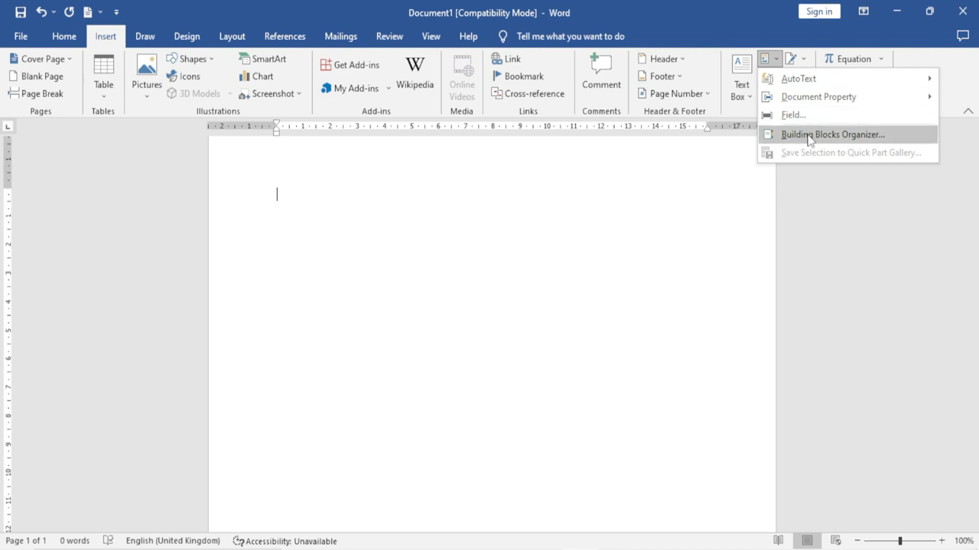
pyautogui.click(809, 136)
pyautogui.scroll(-5, 425, 324)
pyautogui.scroll(-4, 426, 324)
pyautogui.scroll(2, 426, 325)
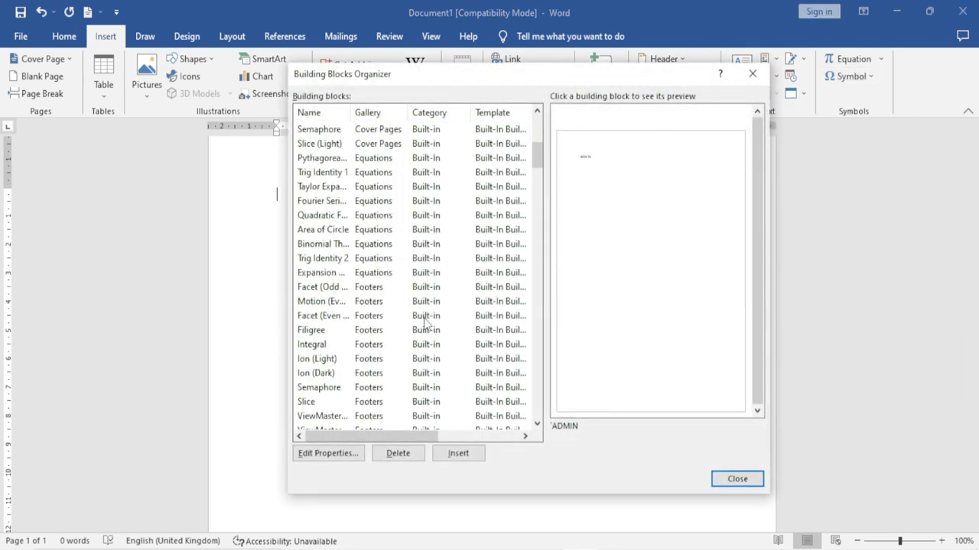
pyautogui.click(382, 229)
pyautogui.click(379, 201)
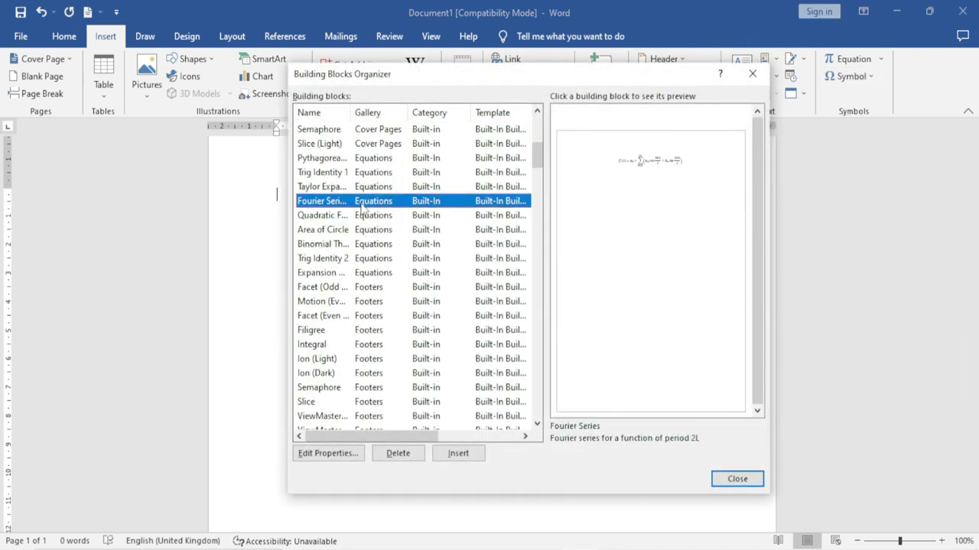
pyautogui.click(459, 454)
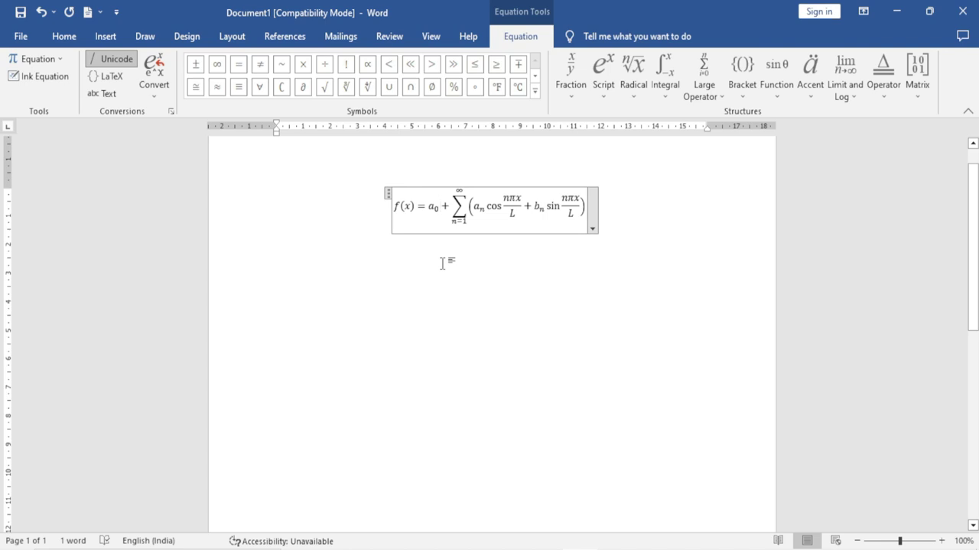
pyautogui.click(428, 297)
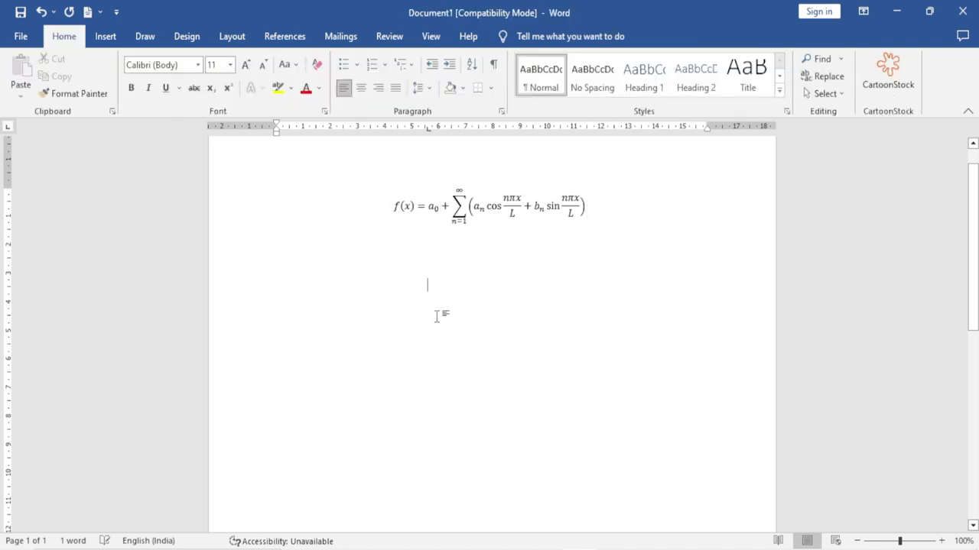
# - Open the Building Blocks Organizer from the Insert tab and preview the Banded header block
pyautogui.click(107, 43)
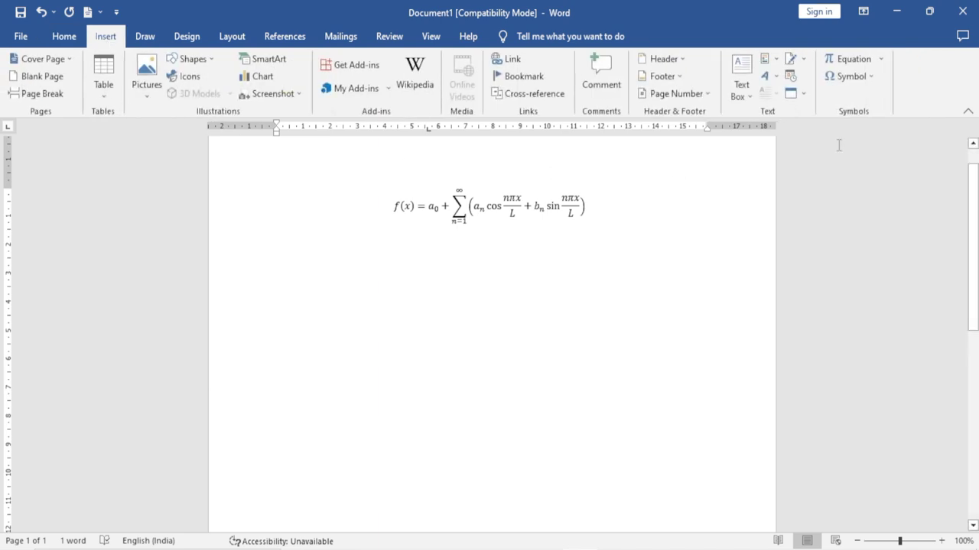
pyautogui.click(766, 59)
pyautogui.click(792, 134)
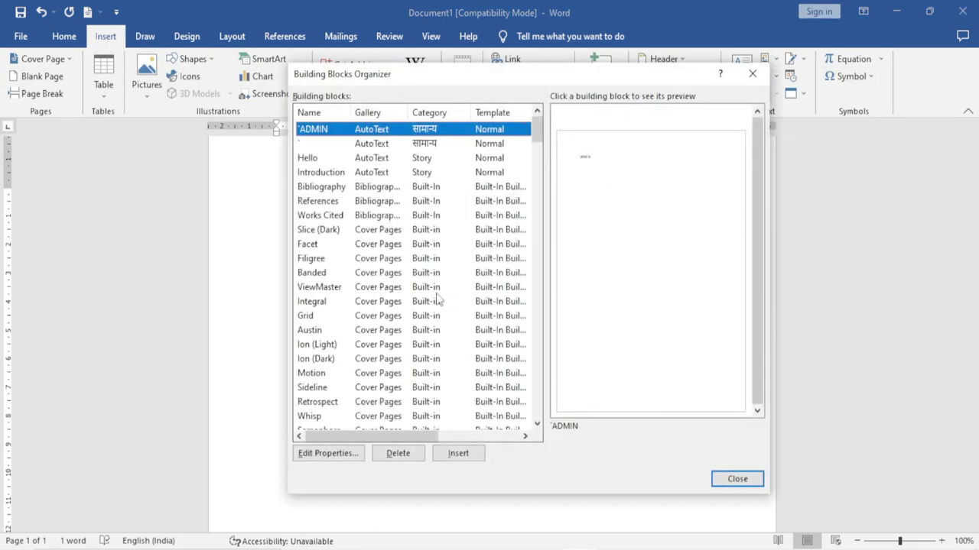
pyautogui.scroll(-5, 437, 299)
pyautogui.scroll(-6, 396, 315)
pyautogui.scroll(-6, 394, 316)
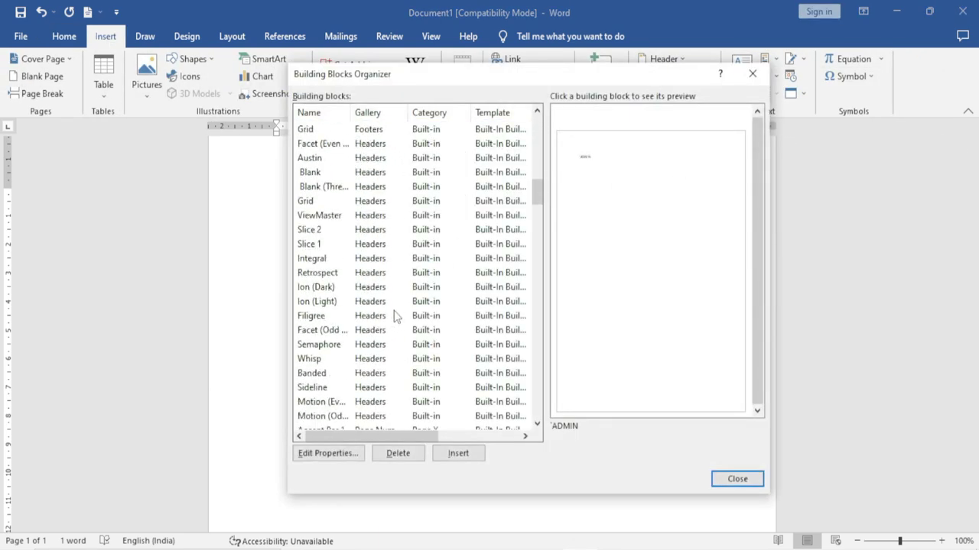
pyautogui.scroll(-2, 394, 316)
pyautogui.scroll(-1, 394, 316)
pyautogui.click(387, 249)
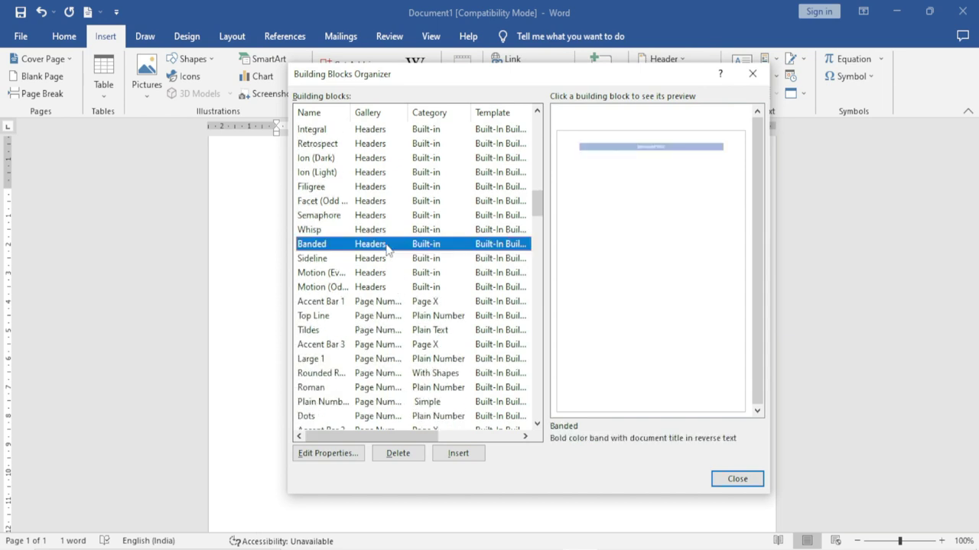
# - Preview Calendar 4, Double Table, Tabular List and Matrix, then edit properties of With Subheads 1
pyautogui.scroll(-5, 401, 321)
pyautogui.scroll(-5, 402, 321)
pyautogui.scroll(-4, 401, 321)
pyautogui.scroll(-5, 403, 321)
pyautogui.scroll(-5, 403, 321)
pyautogui.scroll(-5, 403, 321)
pyautogui.scroll(-5, 405, 323)
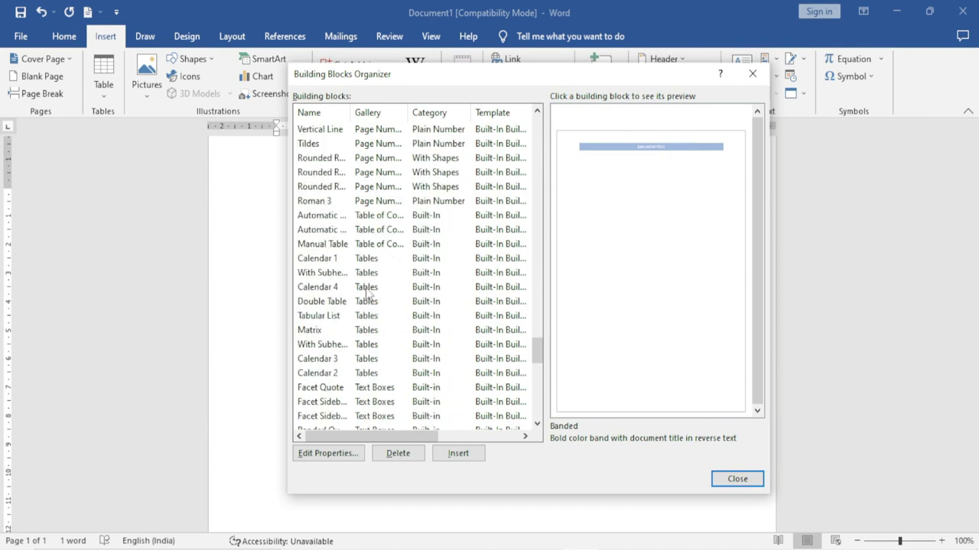
pyautogui.click(367, 290)
pyautogui.click(366, 306)
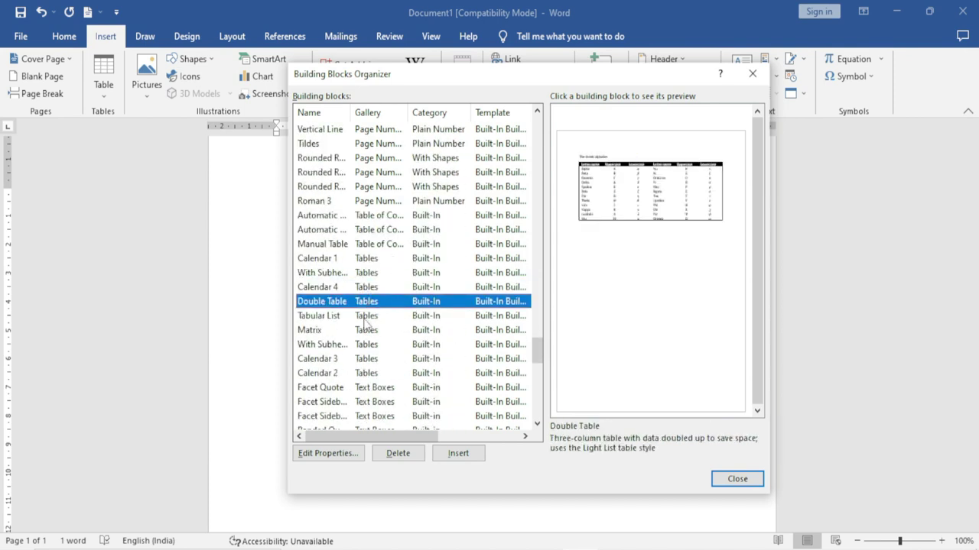
pyautogui.click(365, 320)
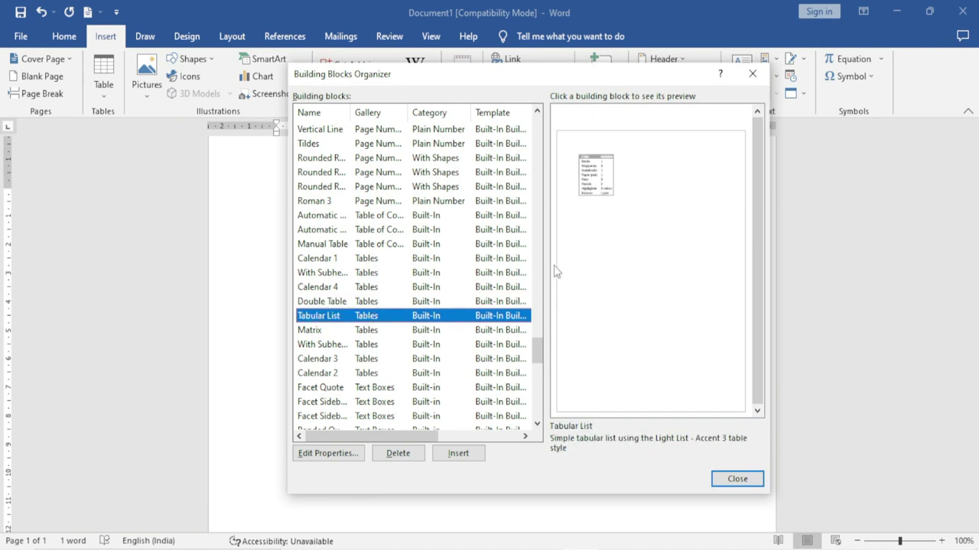
pyautogui.click(360, 331)
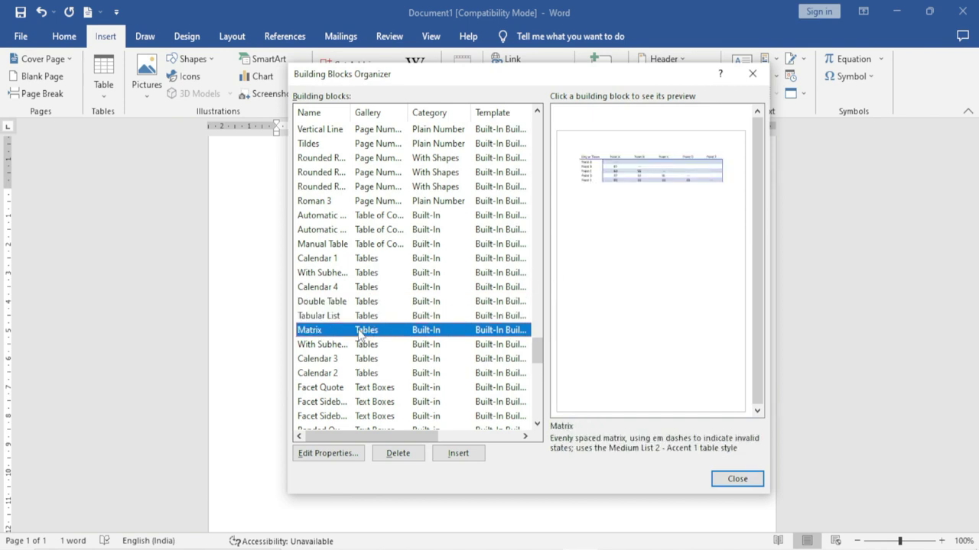
pyautogui.click(365, 346)
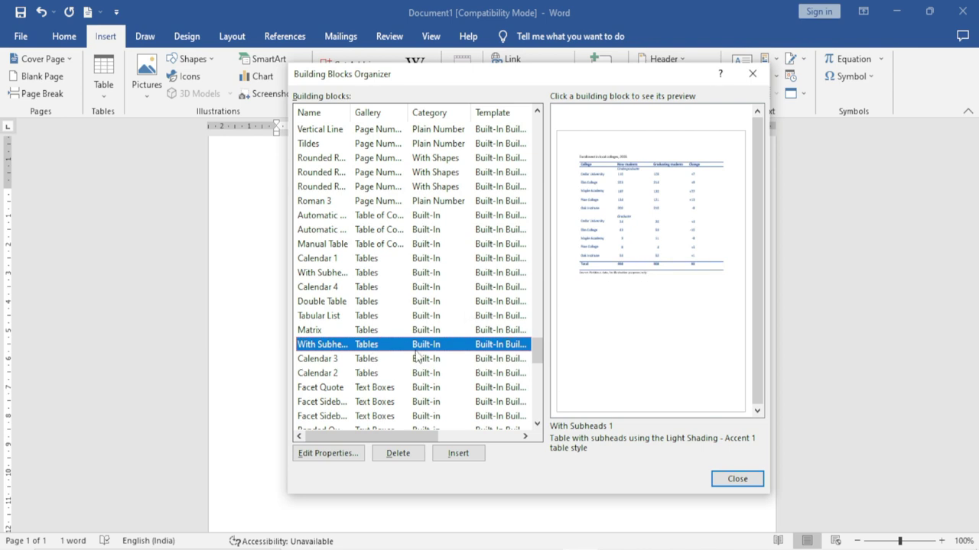
pyautogui.click(337, 456)
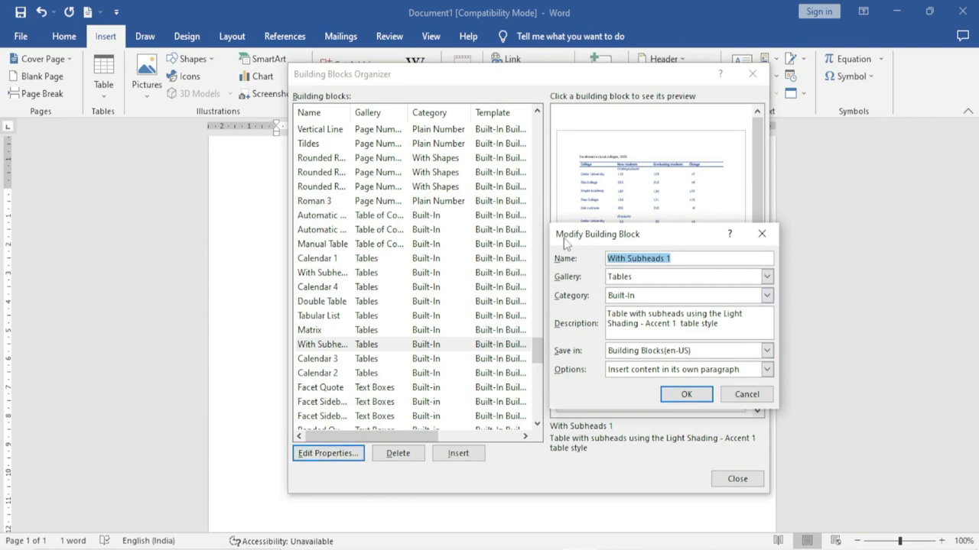
# - Keep With Subheads 1 in the Tables gallery and Built-In category, closing Modify Building Block unchanged
pyautogui.click(765, 279)
pyautogui.click(766, 282)
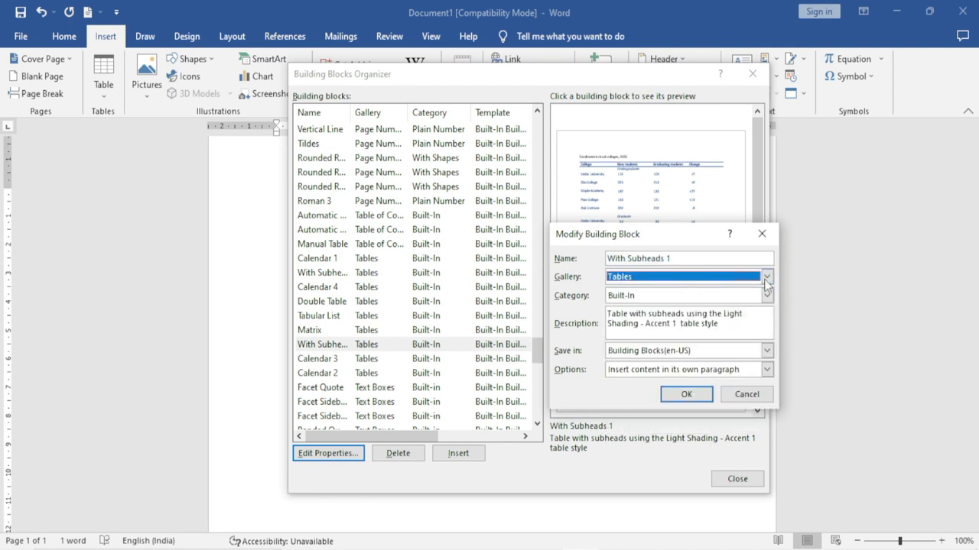
pyautogui.click(766, 297)
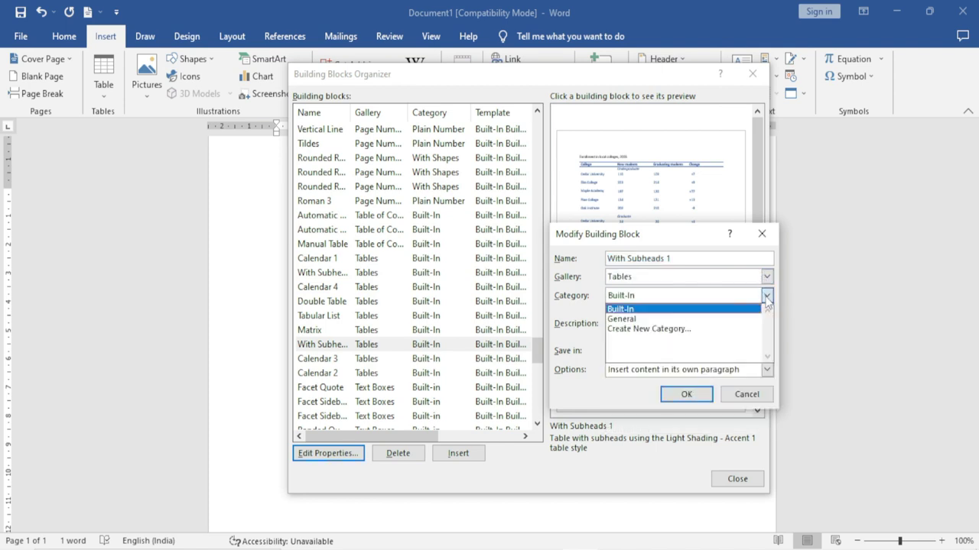
pyautogui.click(767, 301)
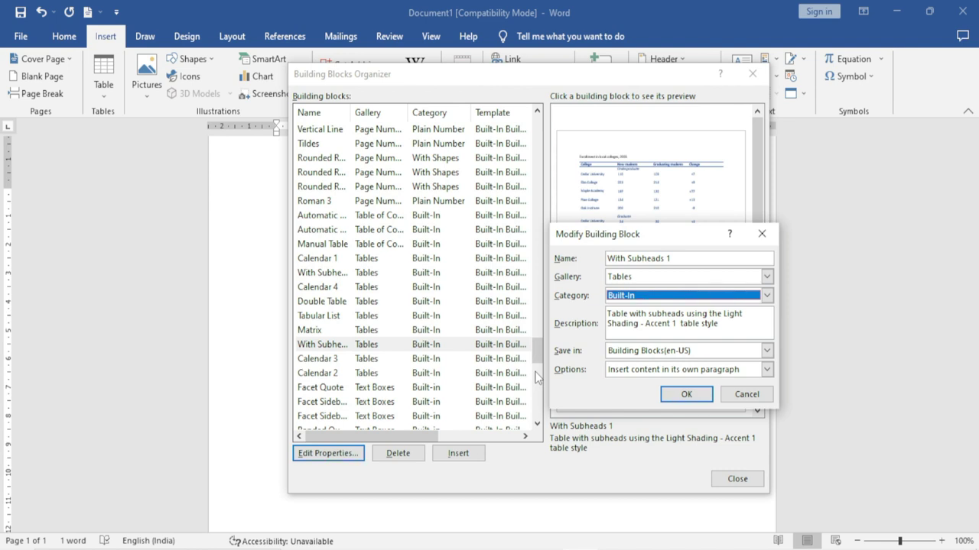
pyautogui.click(745, 395)
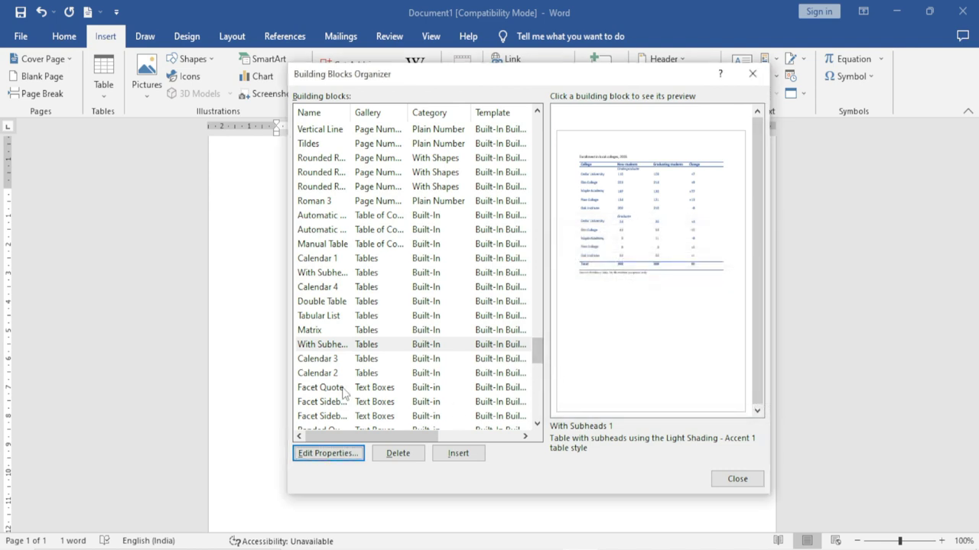
pyautogui.click(471, 456)
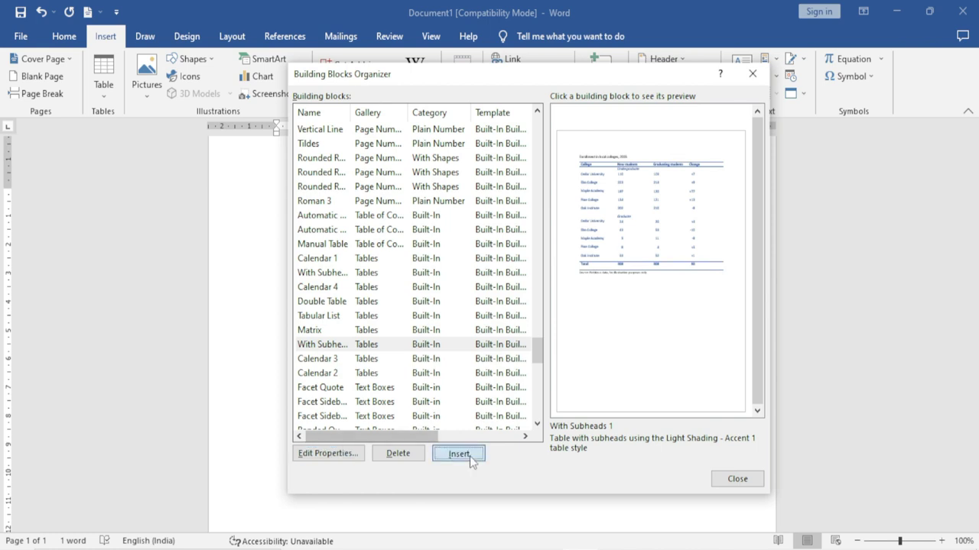
pyautogui.scroll(-3, 437, 428)
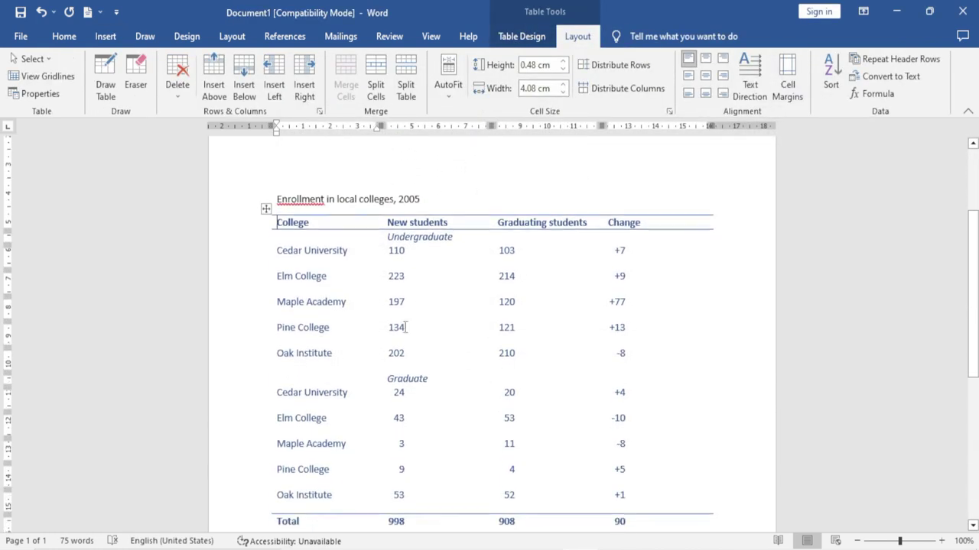
pyautogui.click(404, 250)
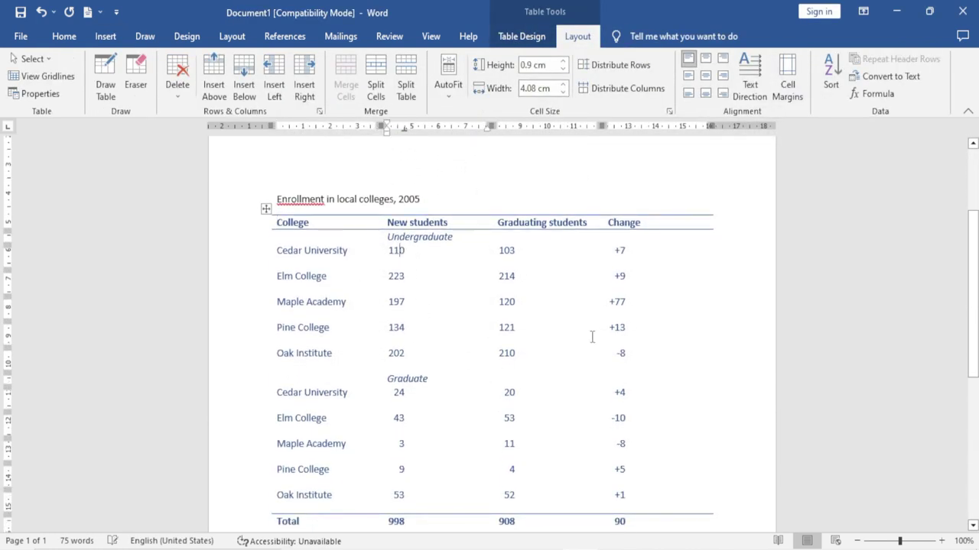
pyautogui.press('BackSpace')
pyautogui.press('BackSpace')
pyautogui.write('54')
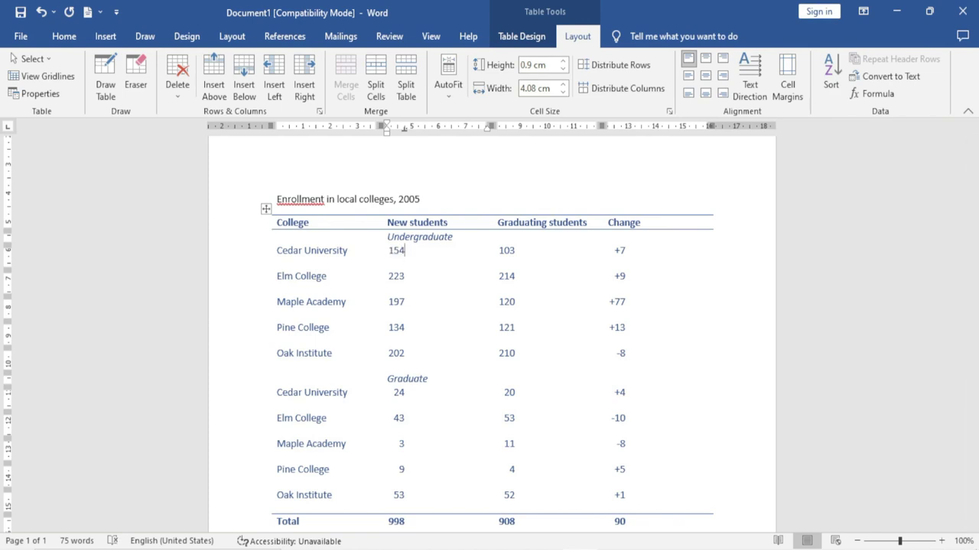
pyautogui.click(98, 38)
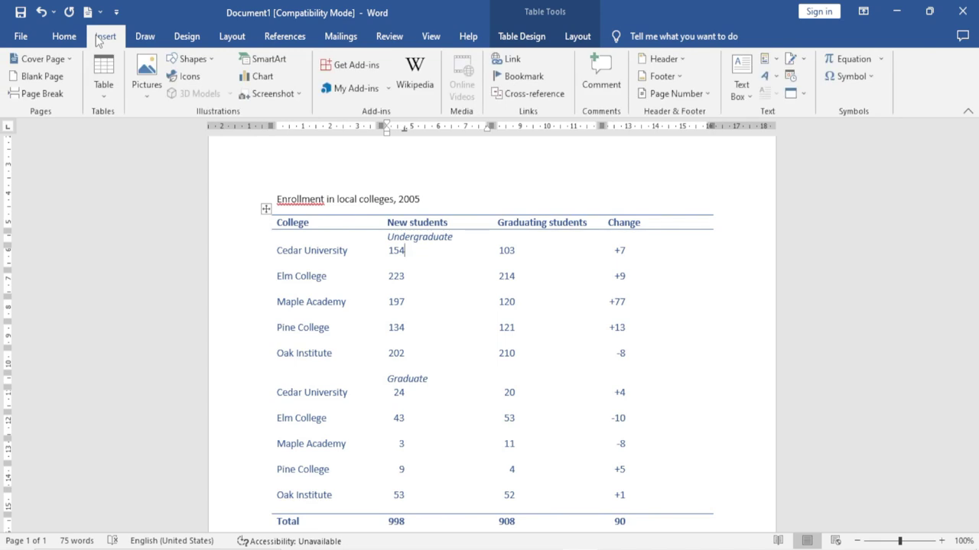
pyautogui.click(101, 92)
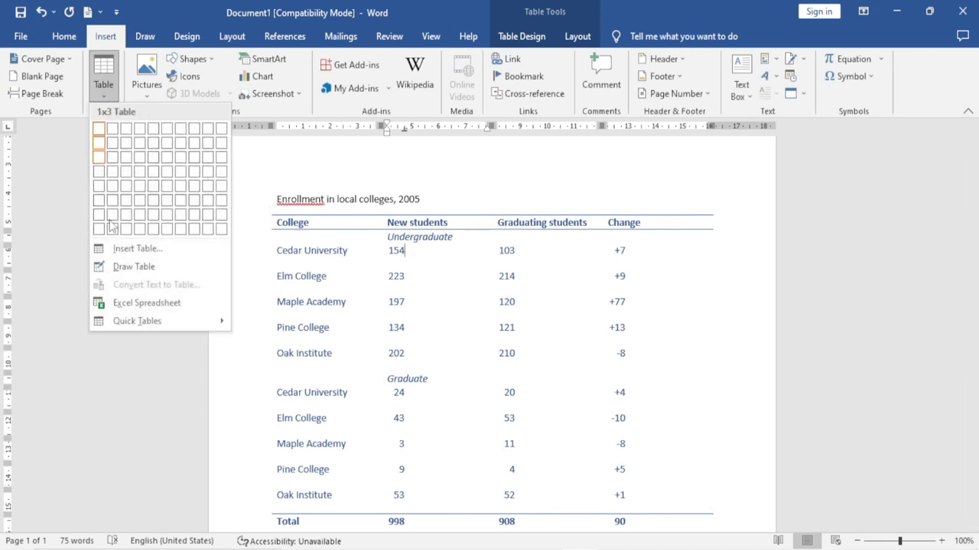
pyautogui.moveTo(148, 323)
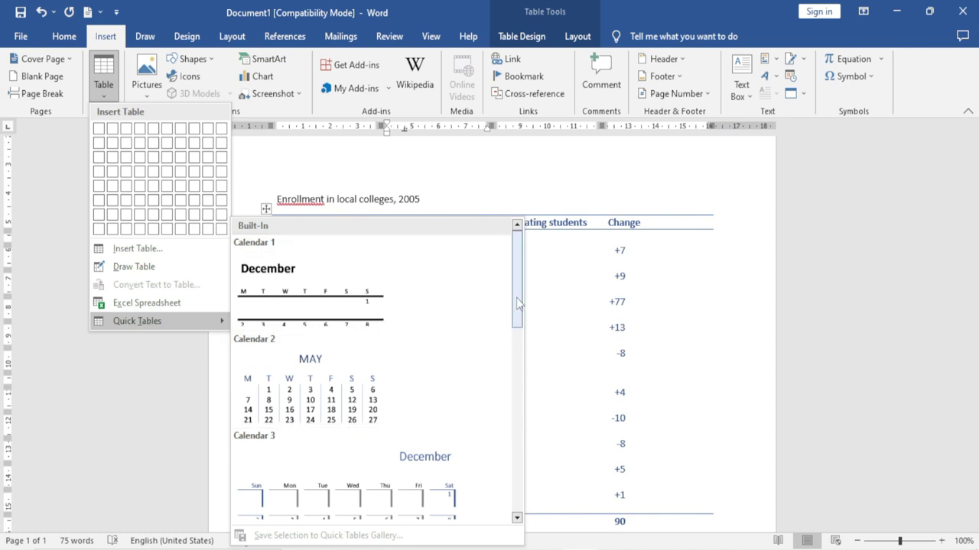
pyautogui.scroll(-1, 508, 350)
pyautogui.moveTo(514, 350)
pyautogui.mouseDown()
pyautogui.moveTo(514, 495)
pyautogui.moveTo(515, 390)
pyautogui.mouseUp()
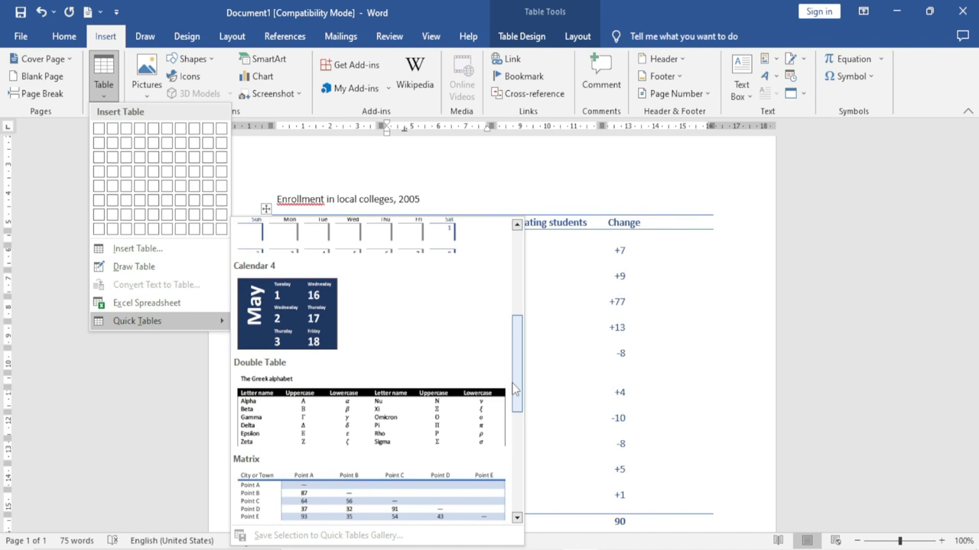
pyautogui.click(689, 346)
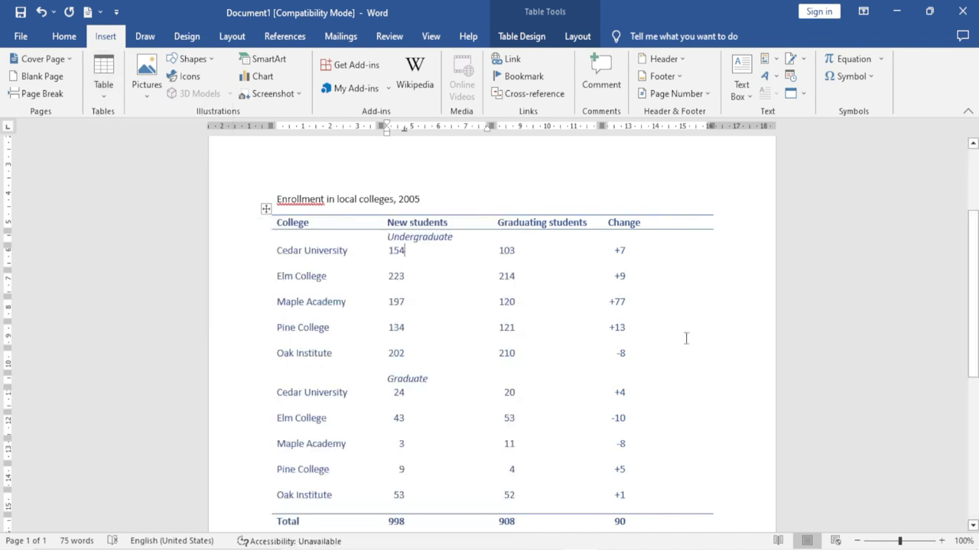
pyautogui.click(765, 59)
# - Insert the Hello building block into the New students cell right after 154
pyautogui.click(826, 132)
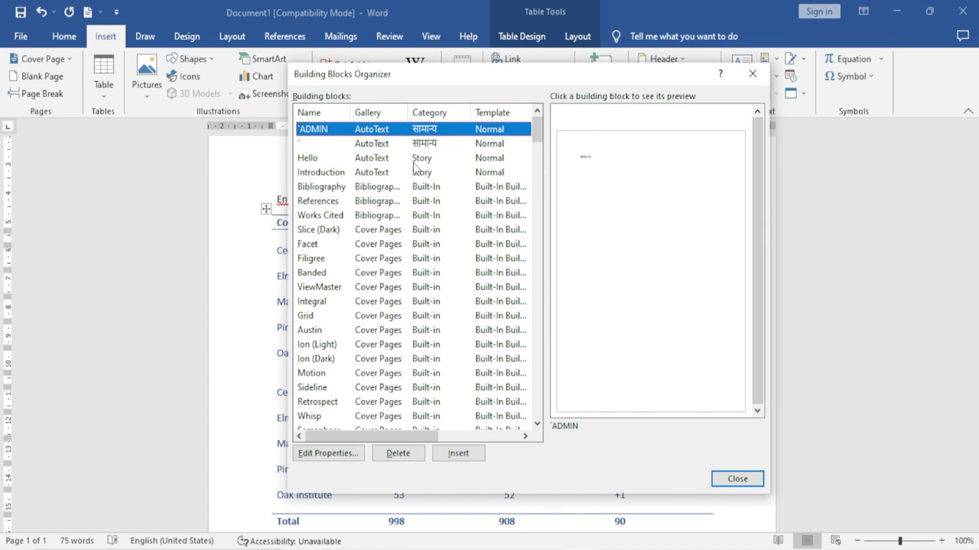
pyautogui.click(370, 160)
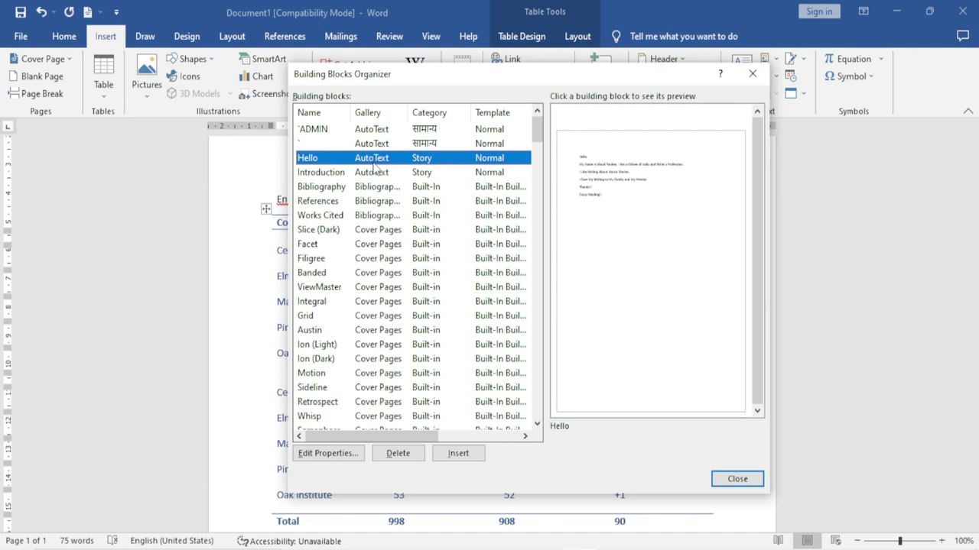
pyautogui.click(457, 454)
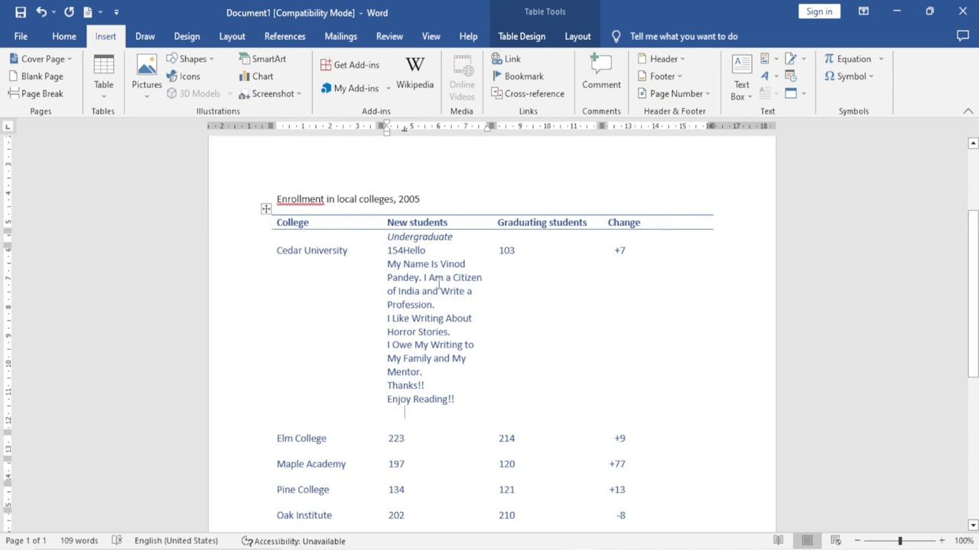
# - Clear the entire document, insert the Hello AutoText entry, and add an empty line after it
pyautogui.hotkey('ctrl', 'a')
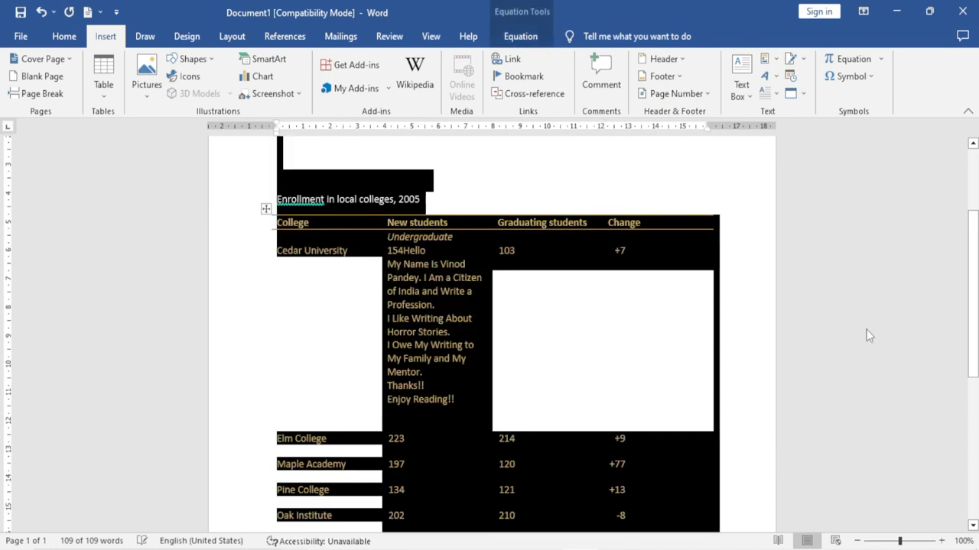
pyautogui.press('Delete')
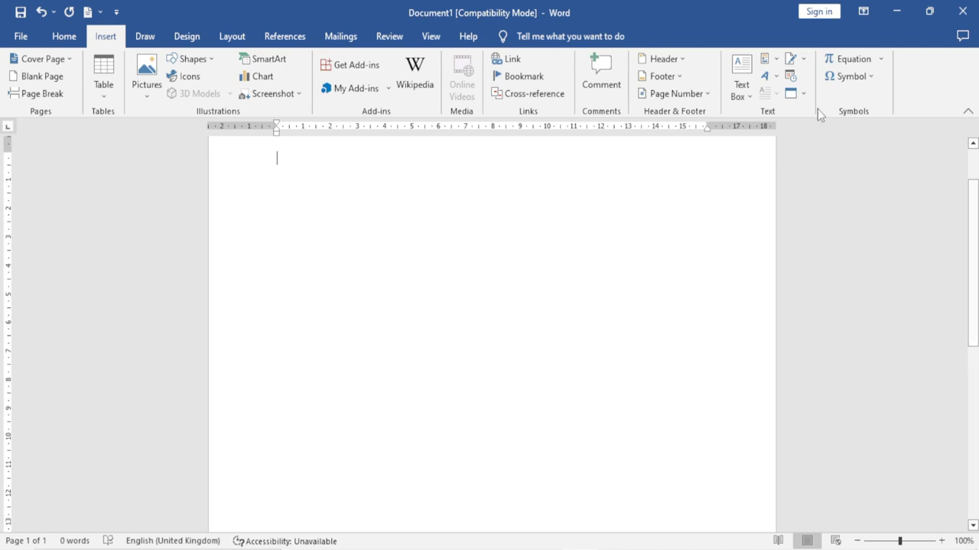
pyautogui.click(766, 59)
pyautogui.moveTo(824, 80)
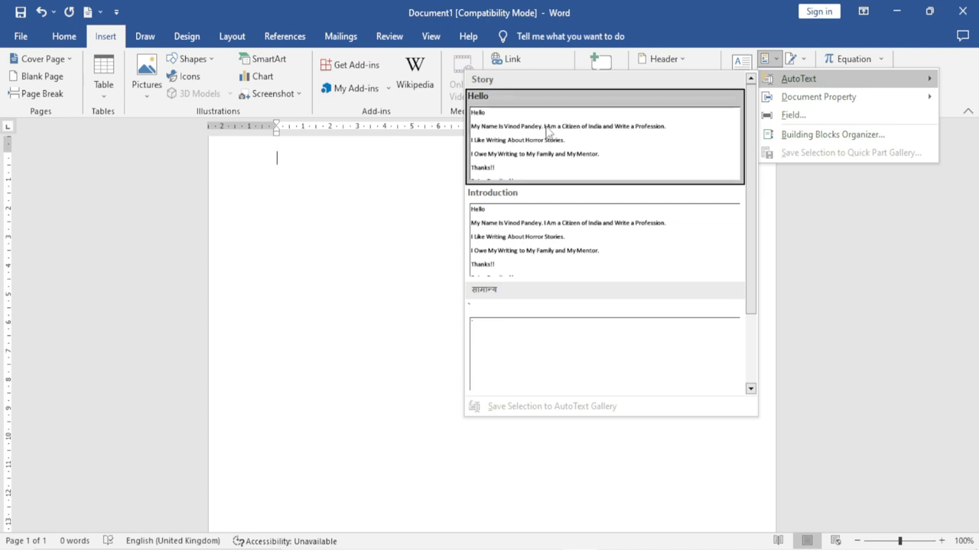
pyautogui.click(507, 153)
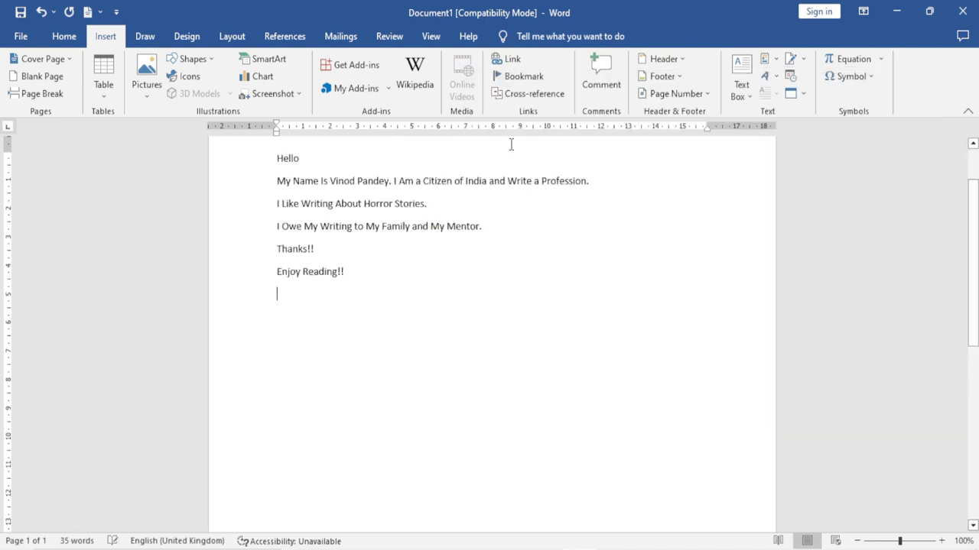
pyautogui.press('Return')
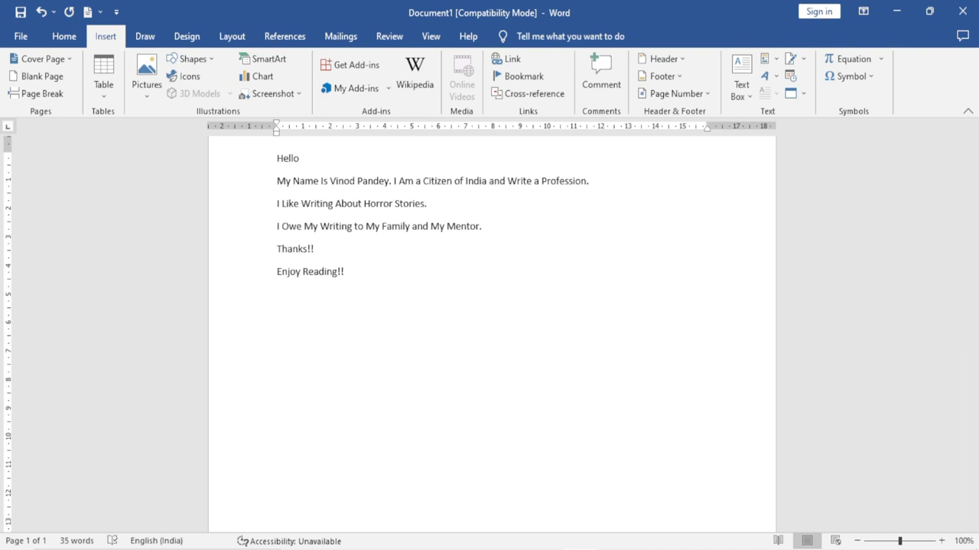
# - Insert the Hello building block again from the organizer, below the first copy
pyautogui.click(773, 61)
pyautogui.click(795, 133)
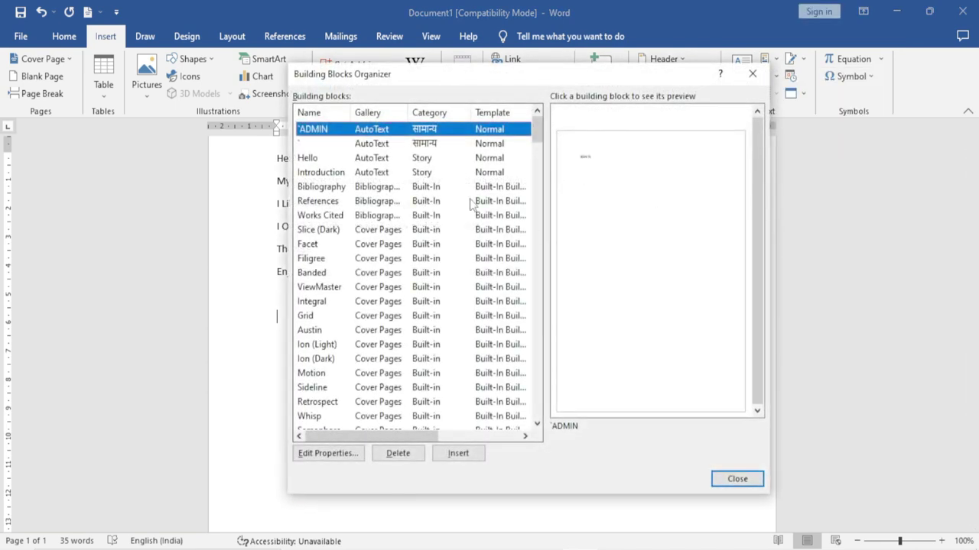
pyautogui.click(304, 159)
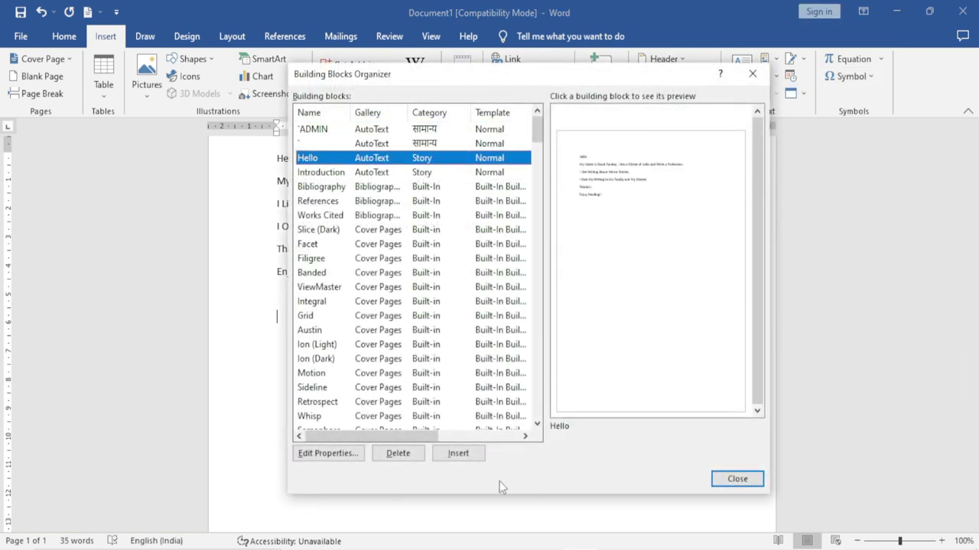
pyautogui.click(458, 453)
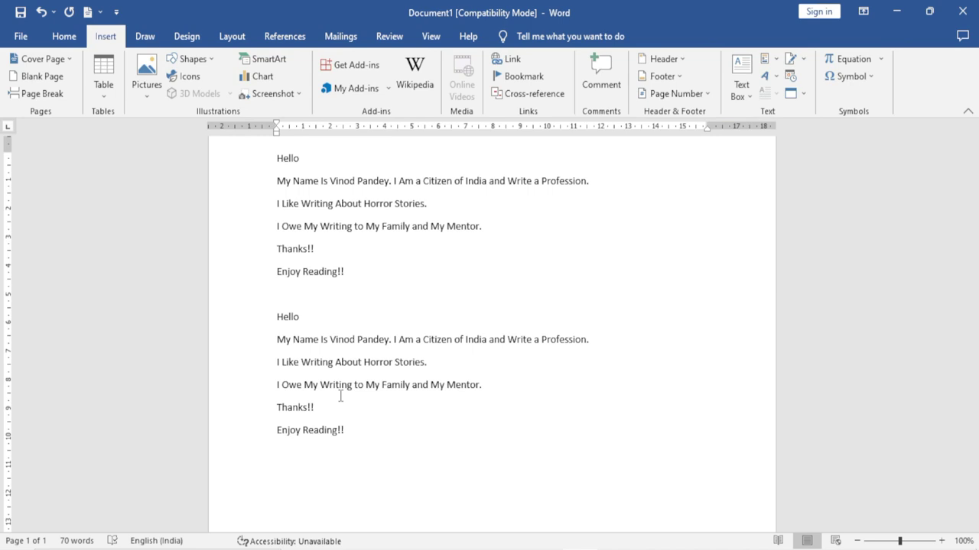
pyautogui.click(764, 58)
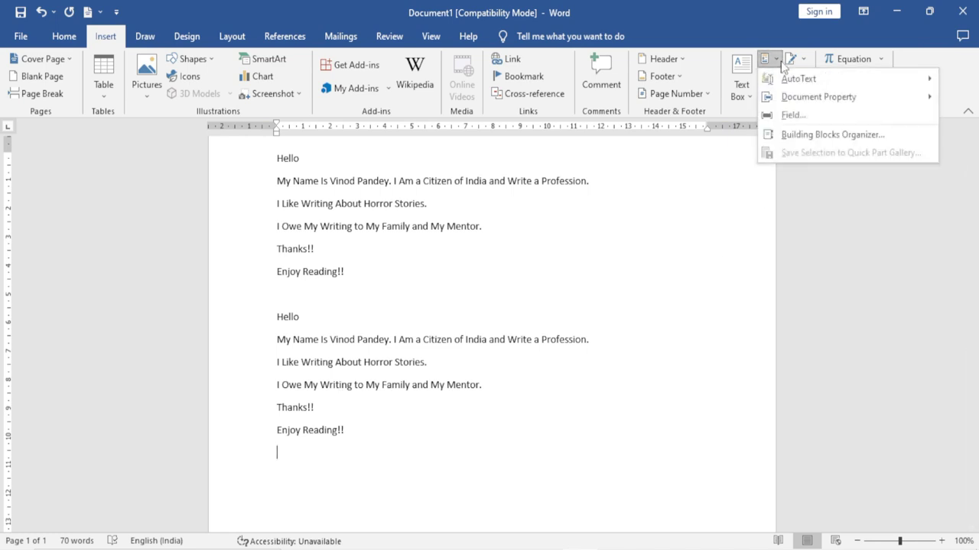
pyautogui.click(805, 136)
pyautogui.scroll(-3, 448, 264)
pyautogui.scroll(-5, 449, 263)
pyautogui.scroll(-2, 448, 264)
pyautogui.scroll(-3, 447, 265)
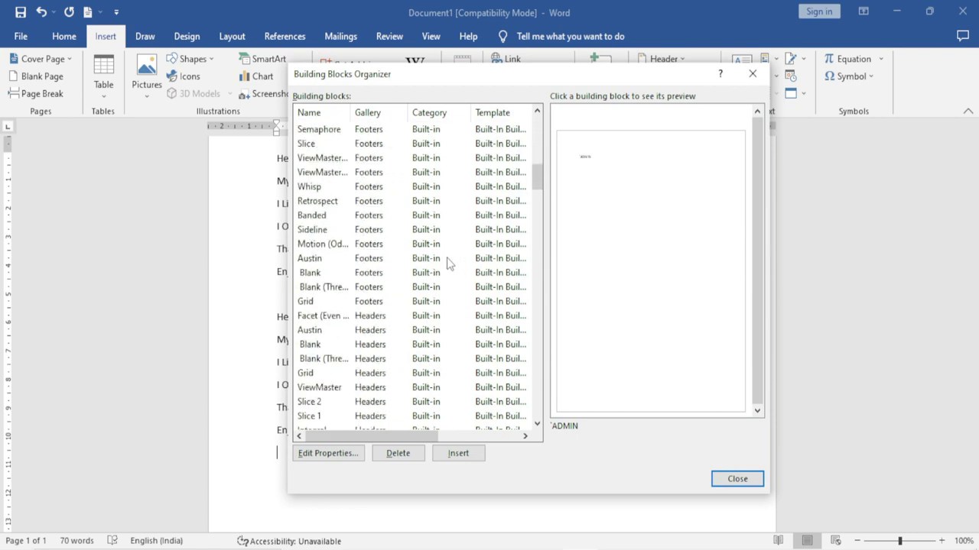
pyautogui.scroll(-8, 459, 260)
pyautogui.moveTo(537, 240); pyautogui.dragTo(526, 421)
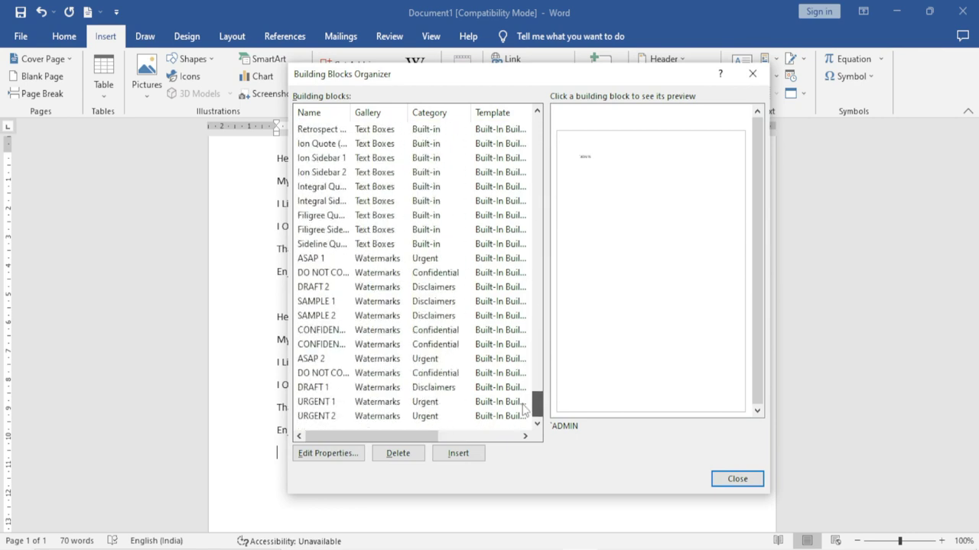
pyautogui.click(378, 188)
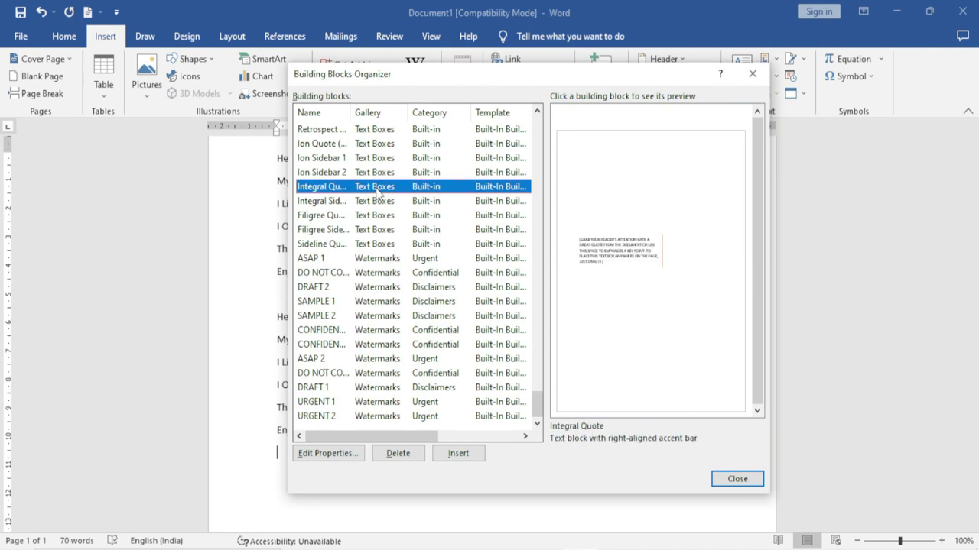
pyautogui.click(370, 217)
pyautogui.click(382, 191)
pyautogui.click(374, 306)
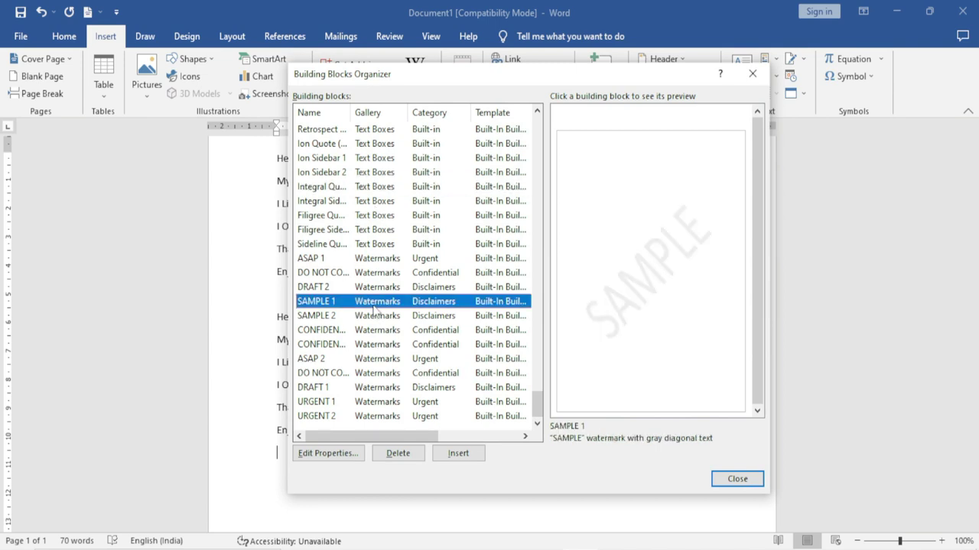
pyautogui.click(375, 335)
pyautogui.click(381, 361)
pyautogui.click(381, 390)
pyautogui.click(380, 362)
pyautogui.click(385, 333)
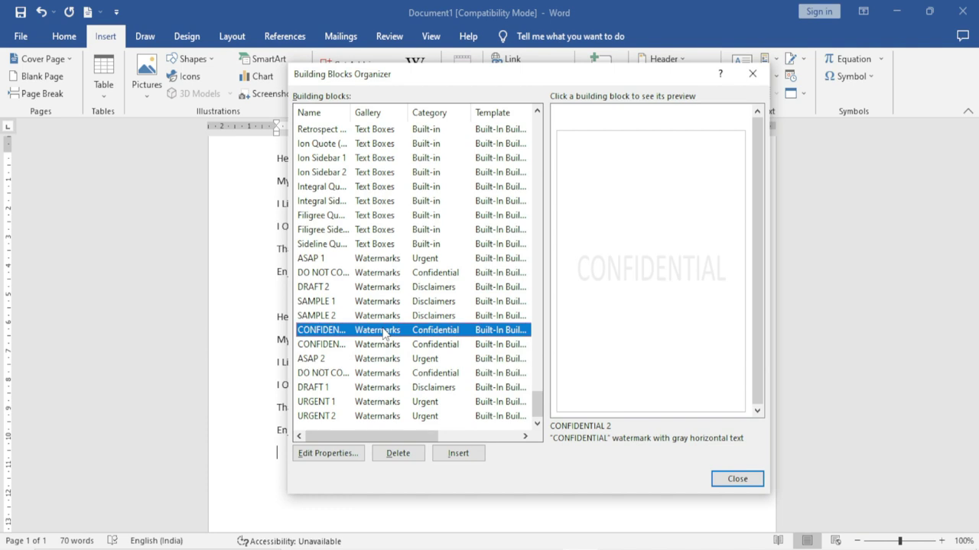
pyautogui.press('Escape')
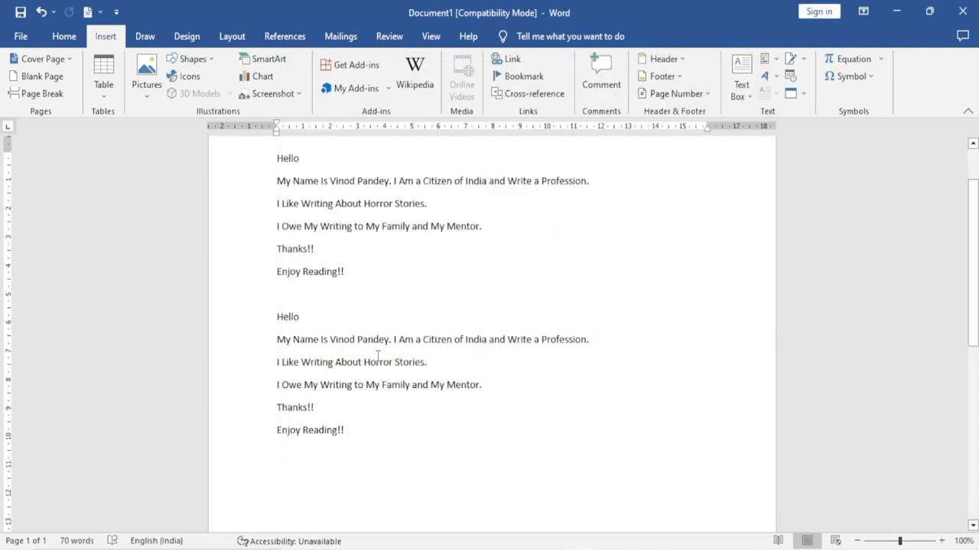
# - Open Design > Watermark > Custom Watermark, then cancel without adding any watermark
pyautogui.click(187, 36)
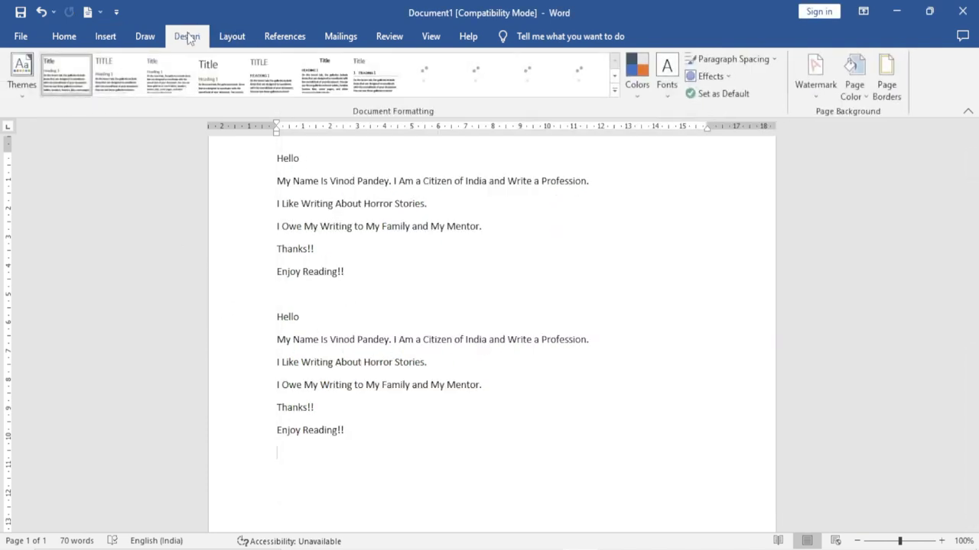
pyautogui.click(815, 77)
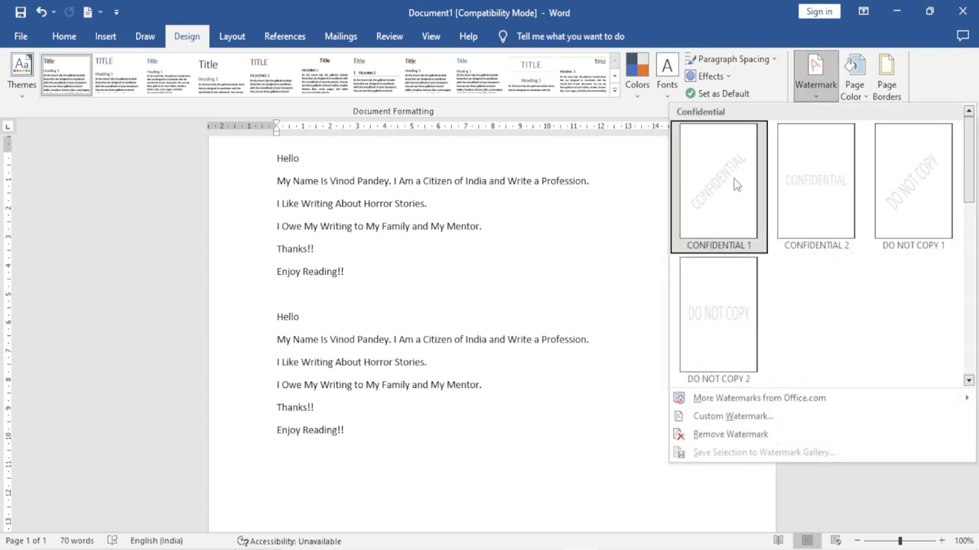
pyautogui.click(717, 415)
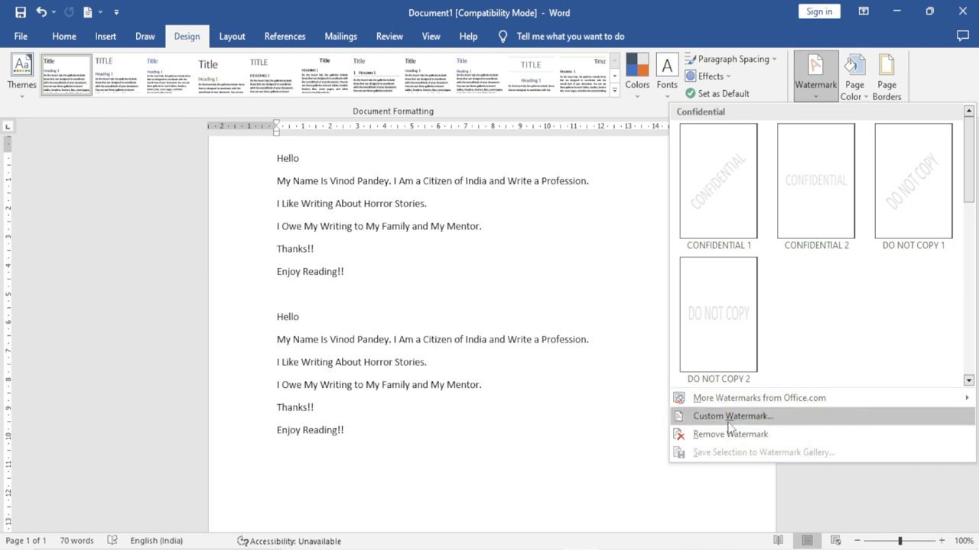
pyautogui.click(728, 419)
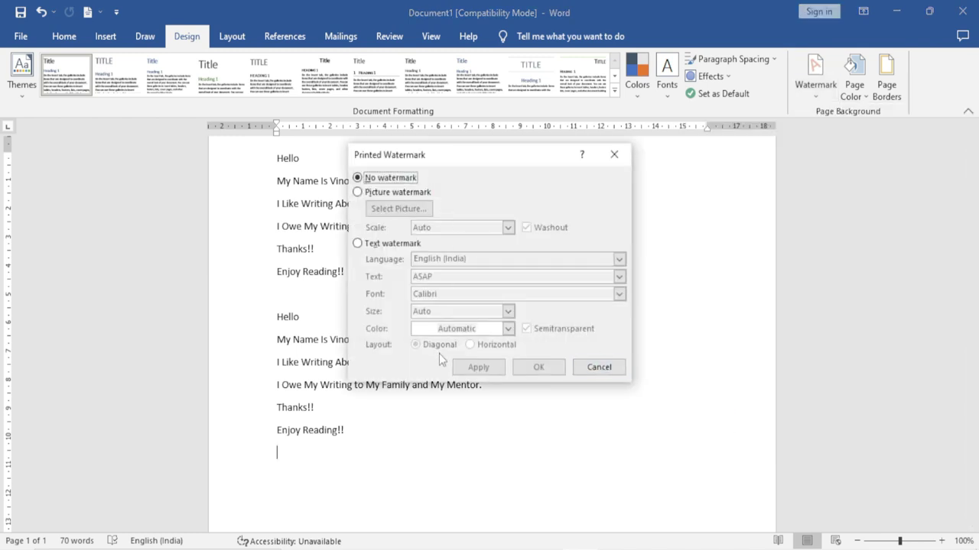
pyautogui.press('Escape')
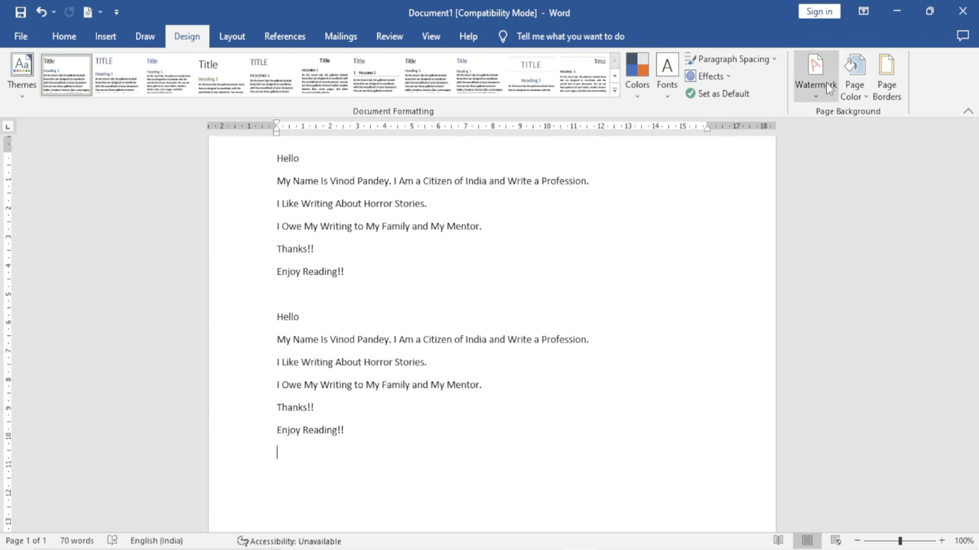
# - Return to the Insert tab and open the Quick Parts dropdown menu
pyautogui.click(105, 36)
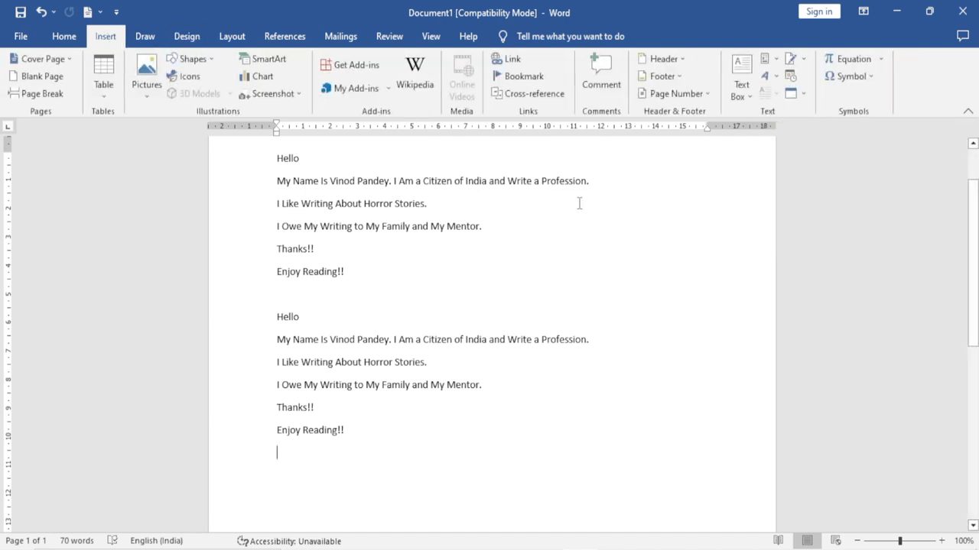
pyautogui.click(764, 59)
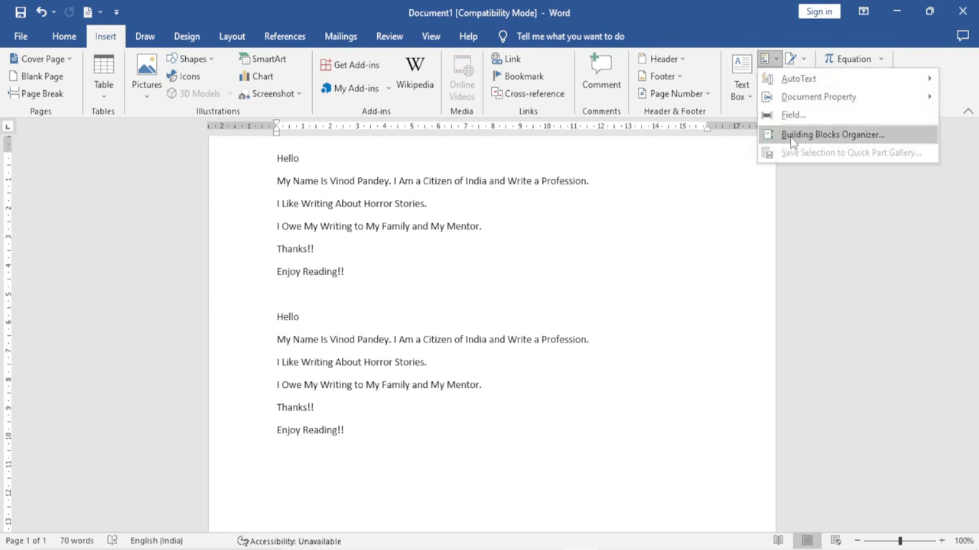